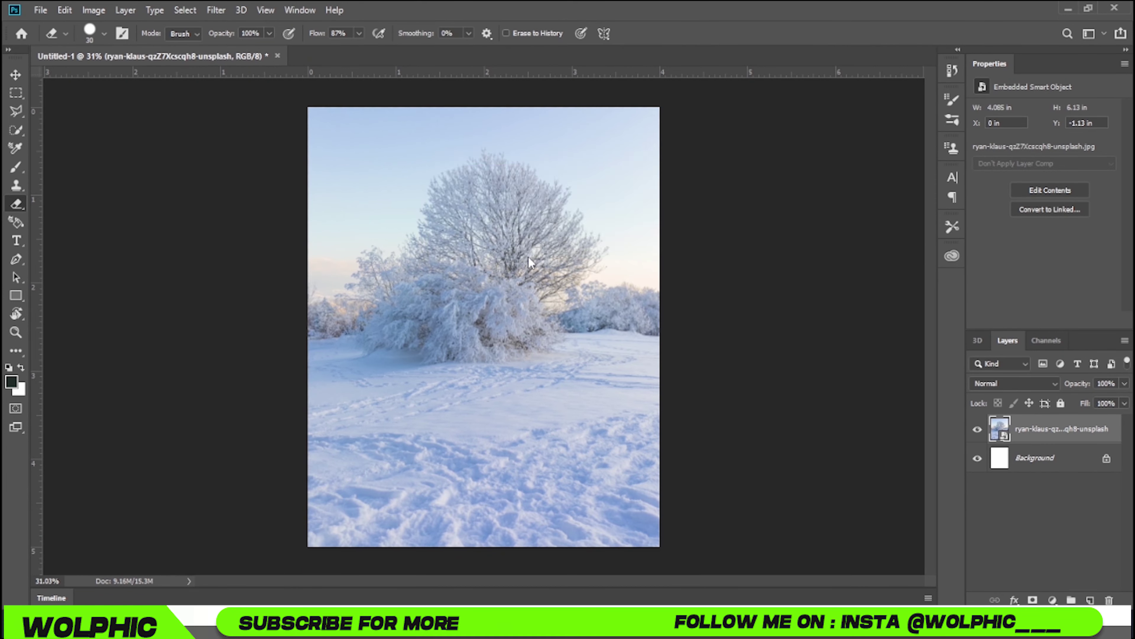
Erase the tree and sky from the snow photo, leaving only the snowfield
{"action": "left_click_drag", "start_coordinate": [261, 365], "coordinate": [291, 359]}
{"action": "left_click_drag", "start_coordinate": [529, 219], "coordinate": [373, 279]}
{"action": "scroll", "coordinate": [301, 209], "scroll_direction": "down", "scroll_amount": 3}
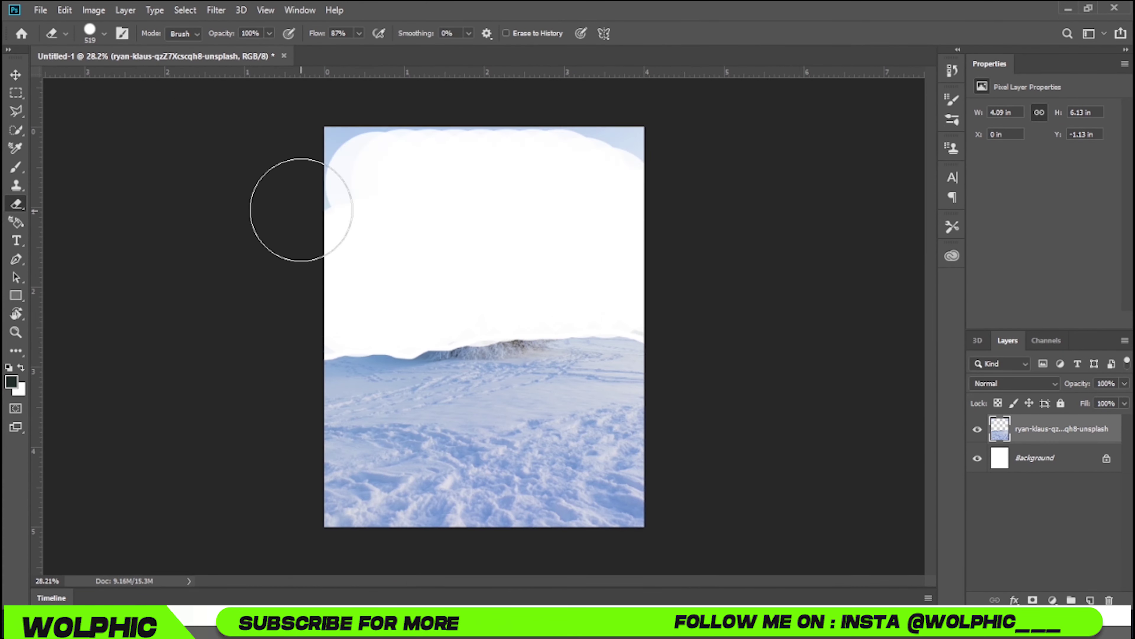
{"action": "scroll", "coordinate": [396, 332], "scroll_direction": "up", "scroll_amount": 5}
{"action": "key", "text": "s"}
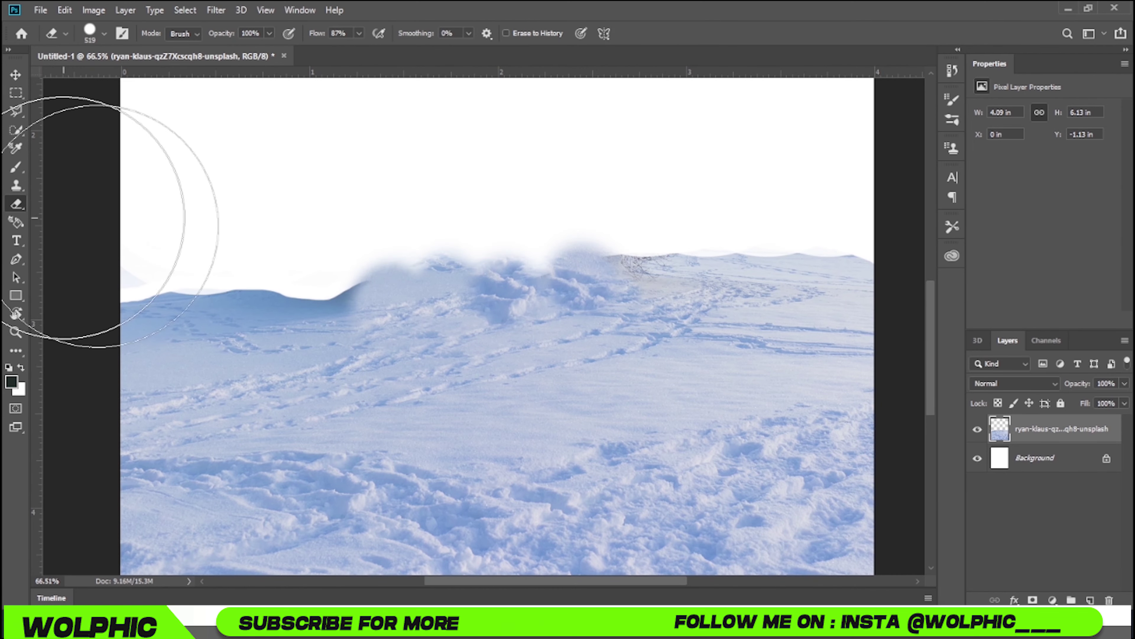
{"action": "scroll", "coordinate": [703, 211], "scroll_direction": "down", "scroll_amount": 4}
Warp the snow layer into a dome by bending its edges down
{"action": "key", "text": "ctrl+t"}
{"action": "left_click", "coordinate": [64, 10]}
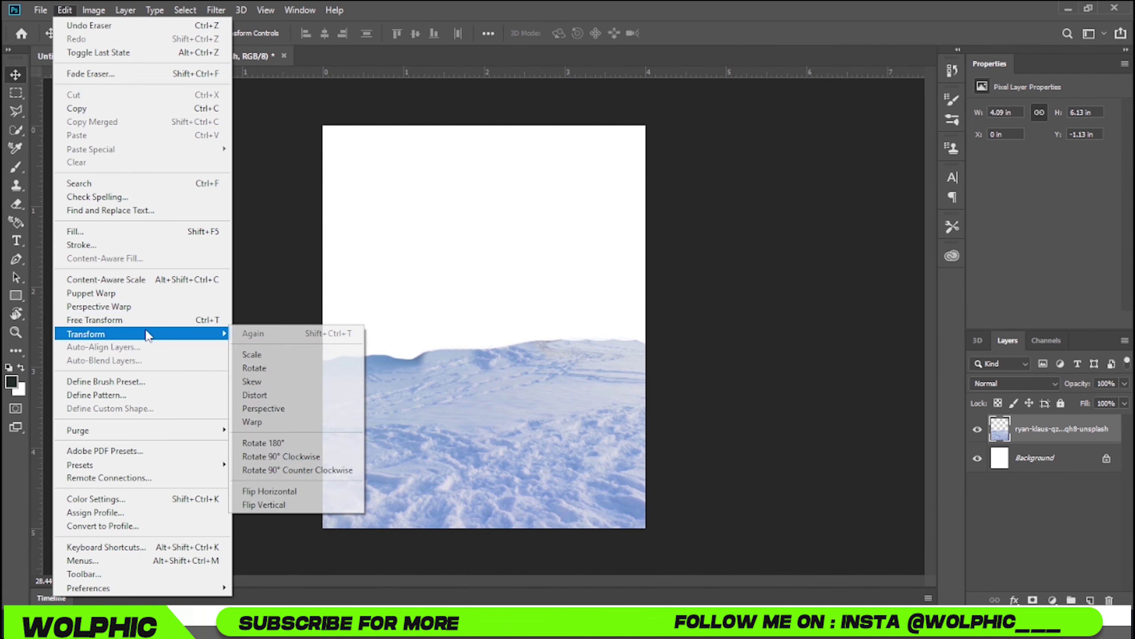
{"action": "left_click", "coordinate": [260, 413]}
{"action": "left_click_drag", "start_coordinate": [652, 364], "coordinate": [684, 451]}
{"action": "left_click_drag", "start_coordinate": [323, 364], "coordinate": [261, 472]}
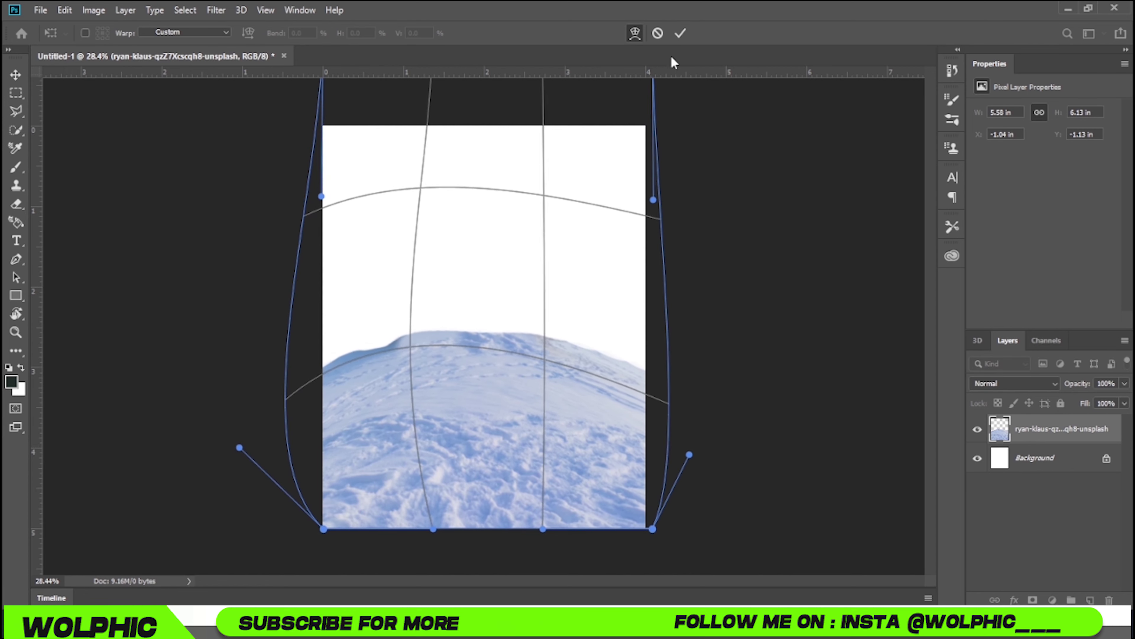
{"action": "key", "text": "Return"}
{"action": "key", "text": "ctrl+0"}
Darken the snow with a clipped Levels layer, then position the cloud photo behind it
{"action": "left_click", "coordinate": [1052, 599]}
{"action": "left_click", "coordinate": [1065, 412]}
{"action": "key", "text": "ctrl+alt+g"}
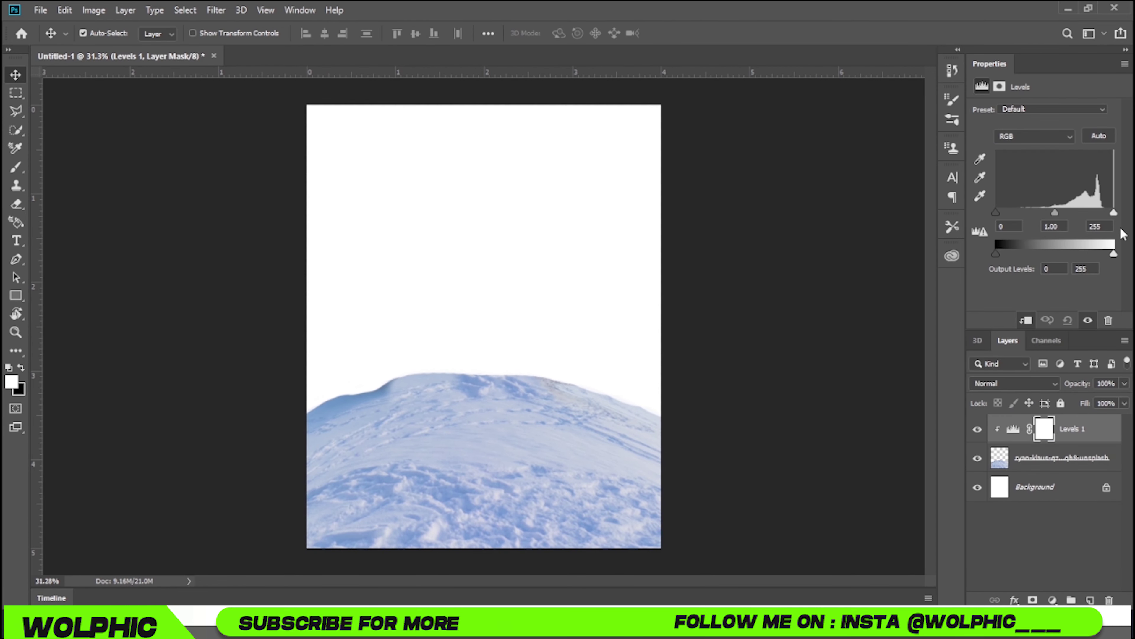
{"action": "left_click_drag", "start_coordinate": [1113, 254], "coordinate": [1094, 254]}
{"action": "mouse_move", "coordinate": [575, 304]}
{"action": "left_mouse_down"}
{"action": "mouse_move", "coordinate": [586, 284]}
{"action": "mouse_move", "coordinate": [589, 453]}
{"action": "left_mouse_up"}
Commit the cloud photo and clone cloud texture over its blurred patches
{"action": "key", "text": "Return"}
{"action": "scroll", "coordinate": [520, 283], "scroll_direction": "up", "scroll_amount": 3, "text": "alt"}
{"action": "key", "text": "s"}
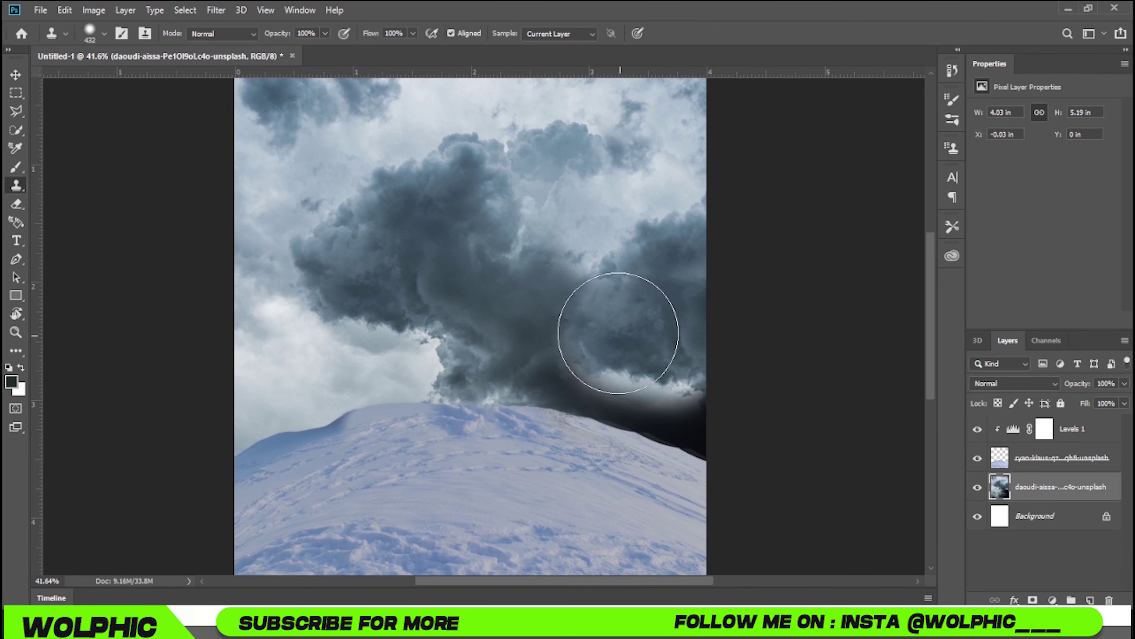
{"action": "scroll", "coordinate": [498, 347], "scroll_direction": "down", "scroll_amount": 1, "text": "alt"}
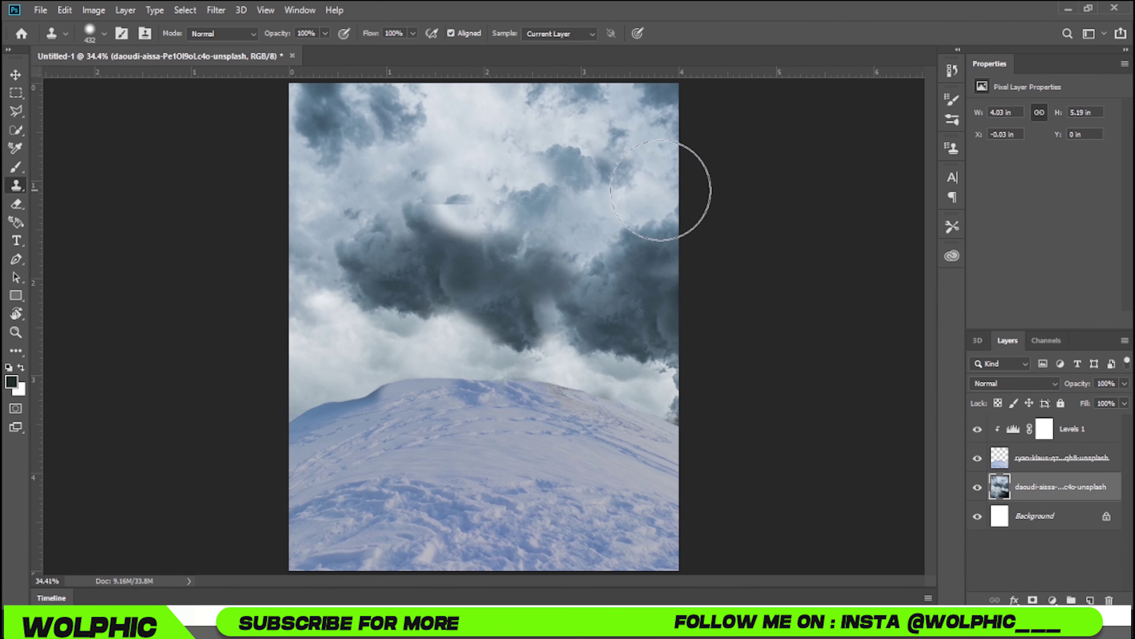
{"action": "left_click_drag", "start_coordinate": [348, 357], "coordinate": [571, 299]}
{"action": "left_click_drag", "start_coordinate": [447, 251], "coordinate": [514, 268]}
{"action": "scroll", "coordinate": [484, 302], "scroll_direction": "up", "scroll_amount": 1, "text": "alt"}
{"action": "scroll", "coordinate": [474, 308], "scroll_direction": "down", "scroll_amount": 2, "text": "alt"}
{"action": "left_click_drag", "start_coordinate": [473, 307], "coordinate": [472, 222]}
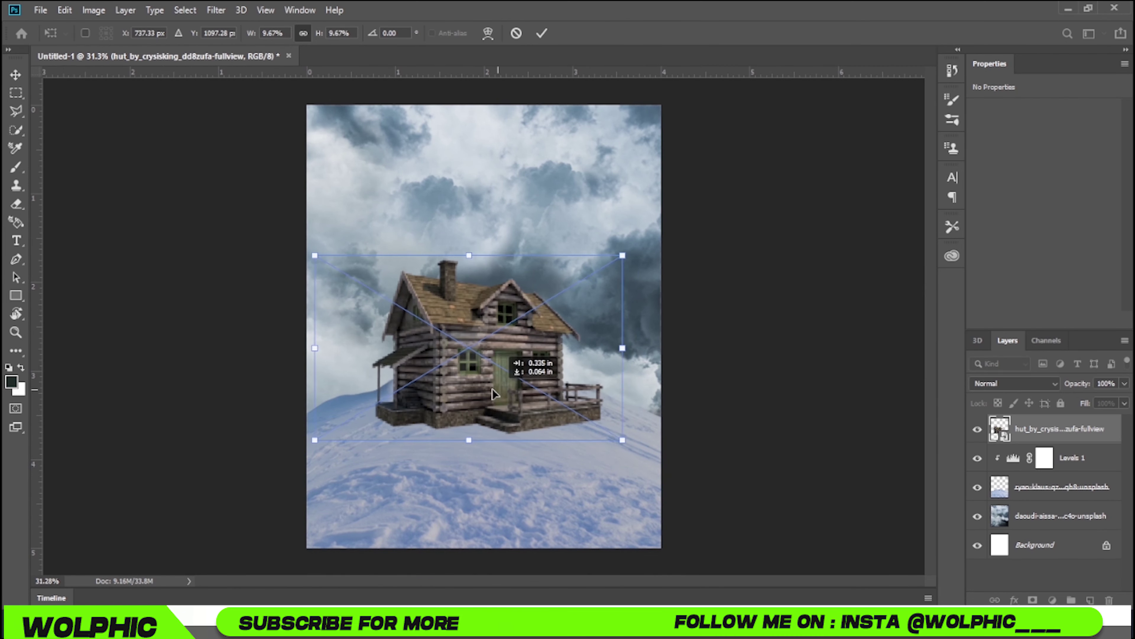
Place the log cabin and clone log texture over the faint watermark
{"action": "key", "text": "Return"}
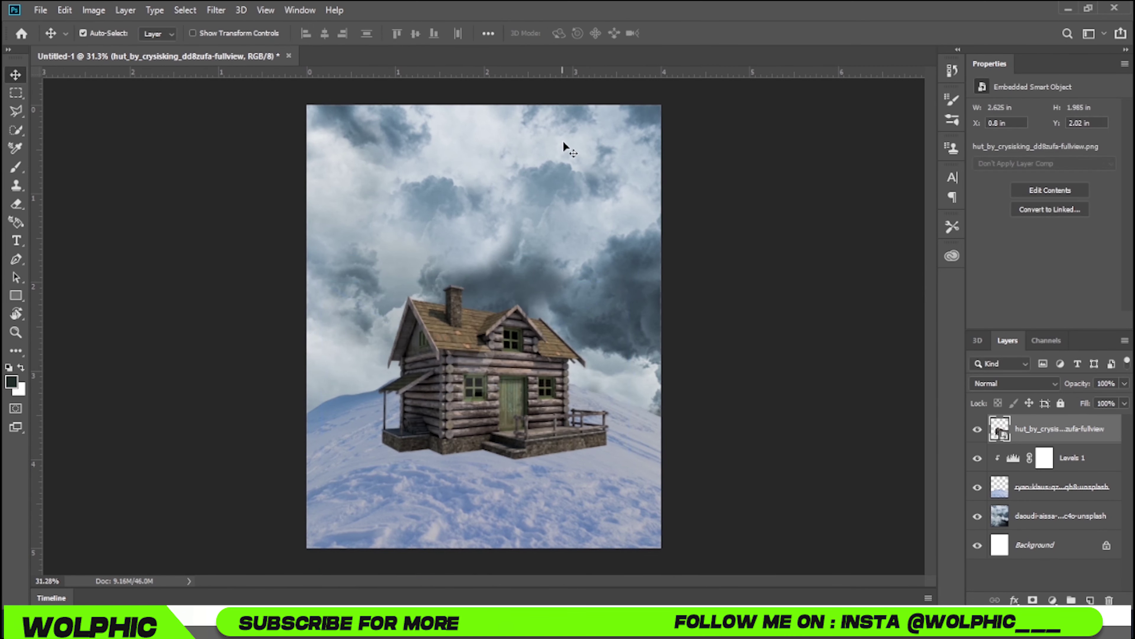
{"action": "scroll", "coordinate": [480, 405], "scroll_direction": "up", "scroll_amount": 5, "text": "alt"}
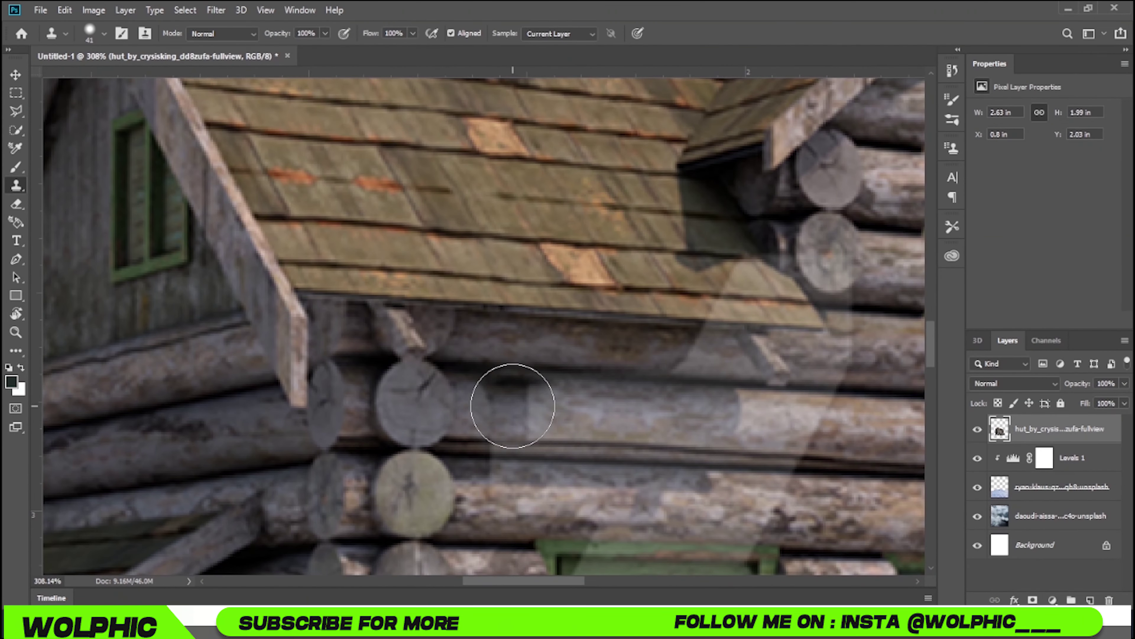
{"action": "scroll", "coordinate": [568, 376], "scroll_direction": "down", "scroll_amount": 2, "text": "alt"}
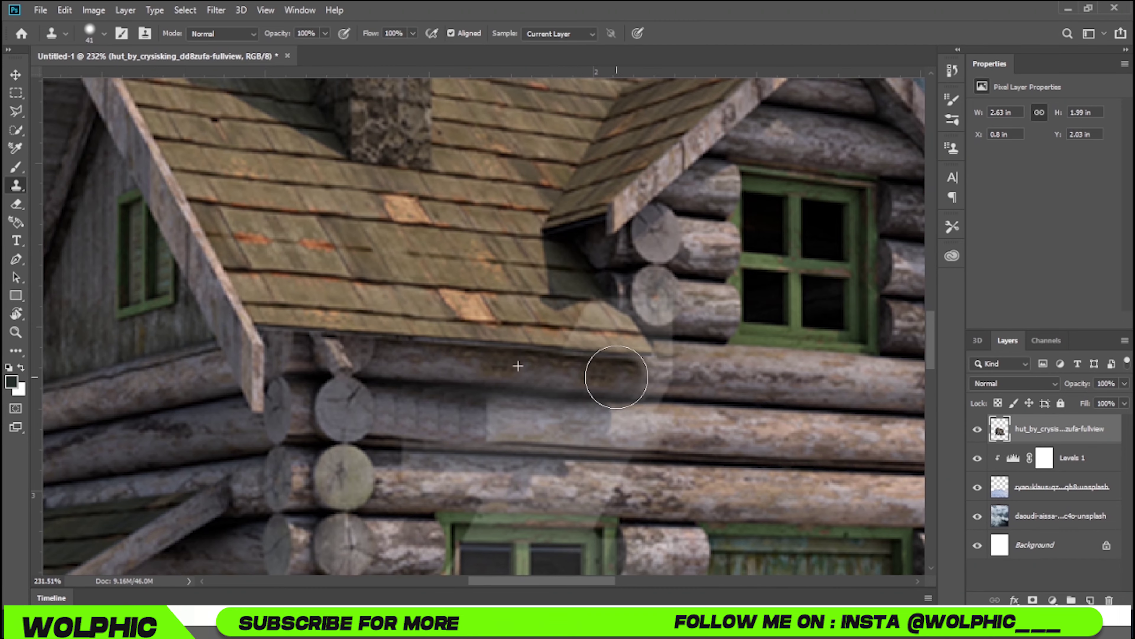
{"action": "scroll", "coordinate": [520, 300], "scroll_direction": "down", "scroll_amount": 3}
{"action": "left_click_drag", "start_coordinate": [519, 299], "coordinate": [393, 372]}
Nudge the cabin slightly into position on the snowy hill
{"action": "key", "text": "ctrl+0"}
{"action": "key", "text": "v"}
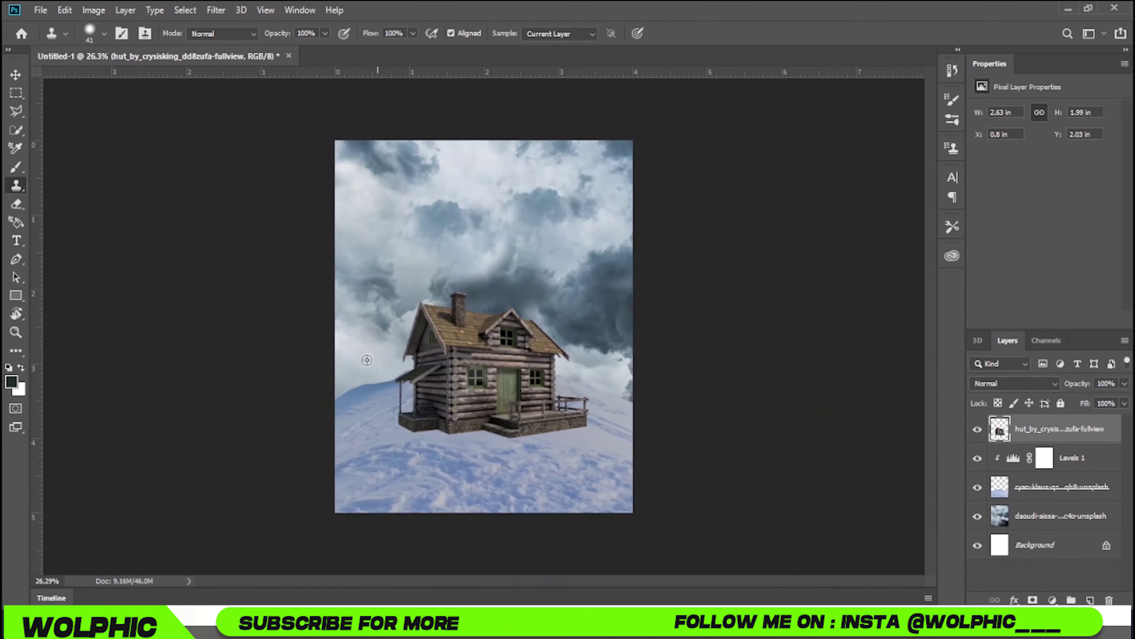
{"action": "left_click_drag", "start_coordinate": [462, 356], "coordinate": [472, 369]}
Set up a soft brush at 10% opacity and select the snow layer
{"action": "key", "text": "b"}
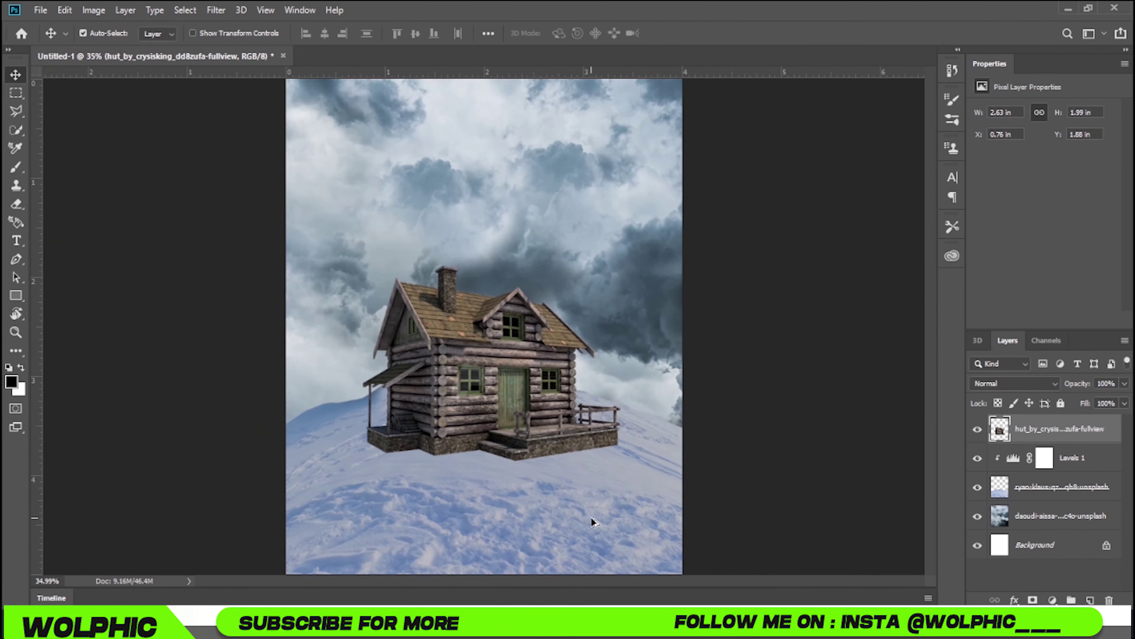
{"action": "right_click", "coordinate": [374, 375]}
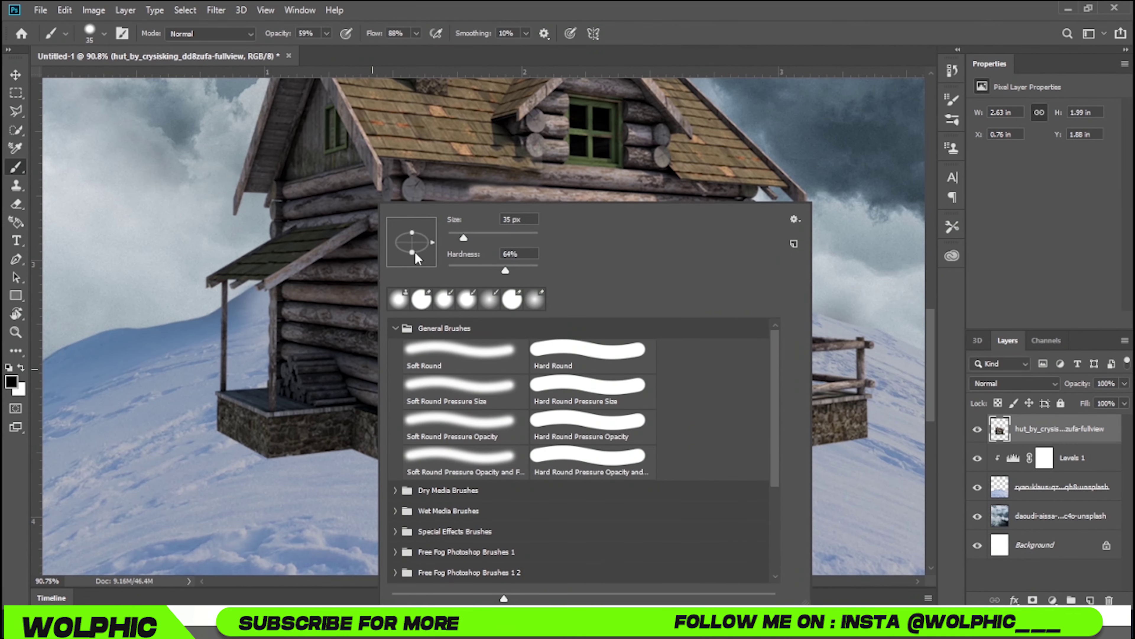
{"action": "key", "text": "Escape"}
{"action": "key", "text": "1"}
{"action": "key", "text": "1"}
{"action": "scroll", "coordinate": [317, 309], "scroll_direction": "up", "scroll_amount": 5}
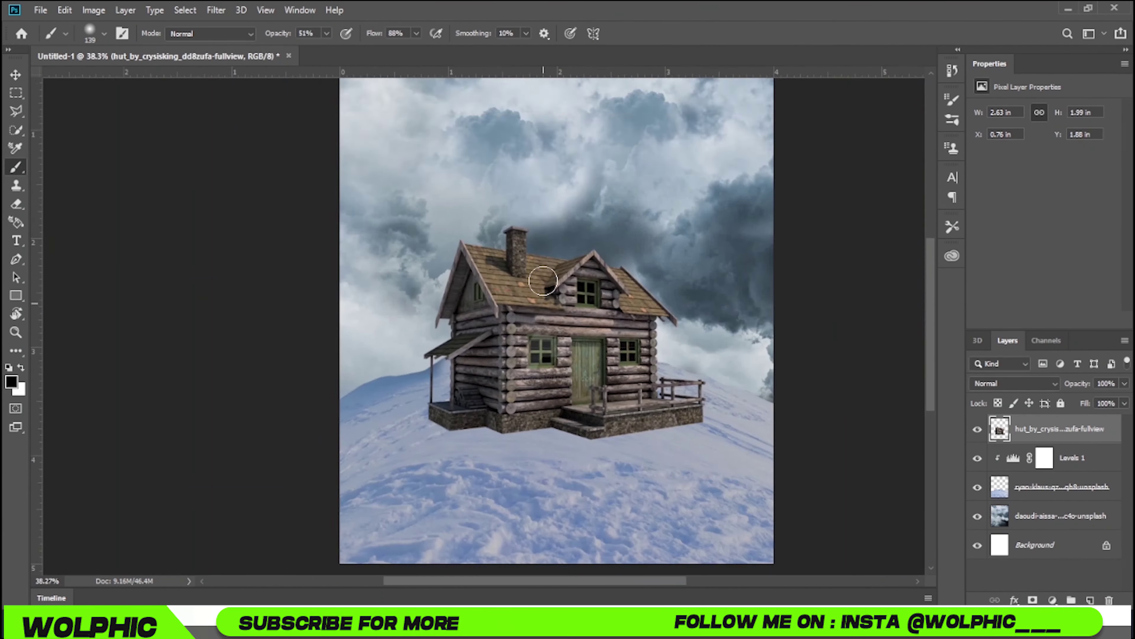
{"action": "left_click", "coordinate": [1016, 492]}
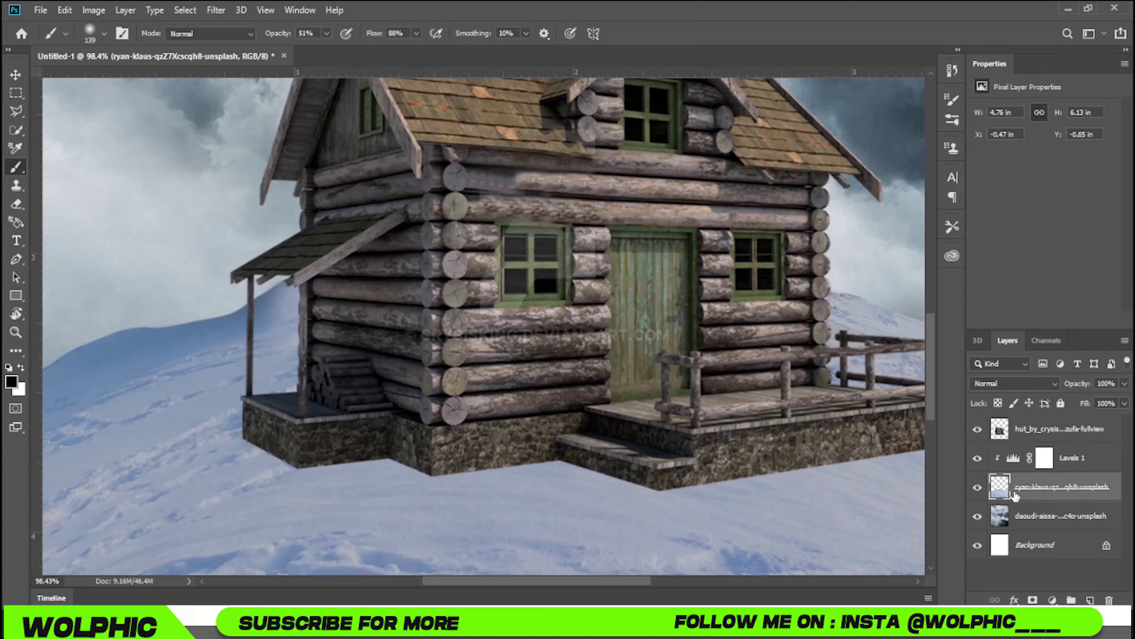
Paint soft shadows along the cabin's stone base and beneath the porch
{"action": "scroll", "coordinate": [419, 468], "scroll_direction": "up", "scroll_amount": 5}
{"action": "scroll", "coordinate": [545, 393], "scroll_direction": "down", "scroll_amount": 2}
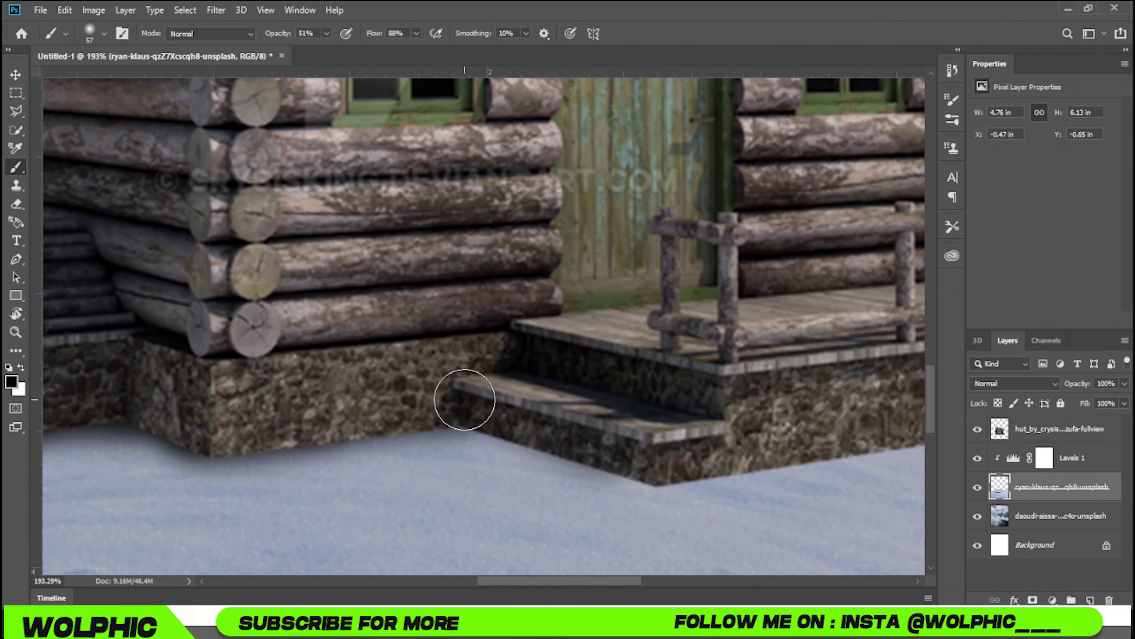
{"action": "left_click_drag", "start_coordinate": [465, 399], "coordinate": [140, 278]}
{"action": "scroll", "coordinate": [519, 407], "scroll_direction": "down", "scroll_amount": 2}
{"action": "scroll", "coordinate": [520, 406], "scroll_direction": "up", "scroll_amount": 2}
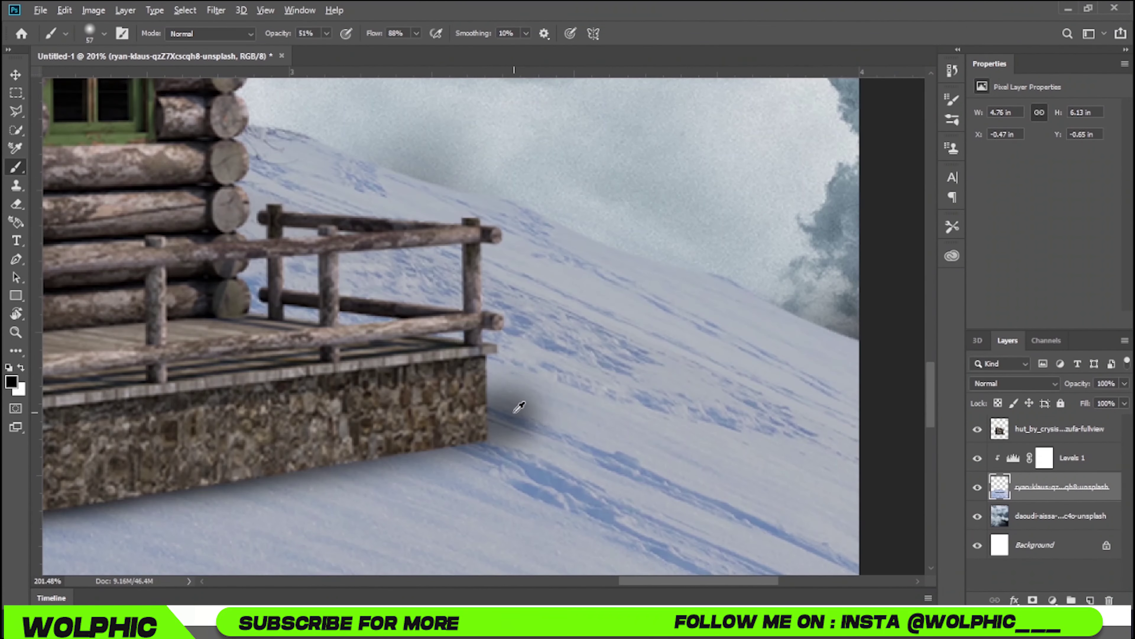
{"action": "left_click_drag", "start_coordinate": [455, 433], "coordinate": [179, 497]}
{"action": "scroll", "coordinate": [456, 433], "scroll_direction": "down", "scroll_amount": 4}
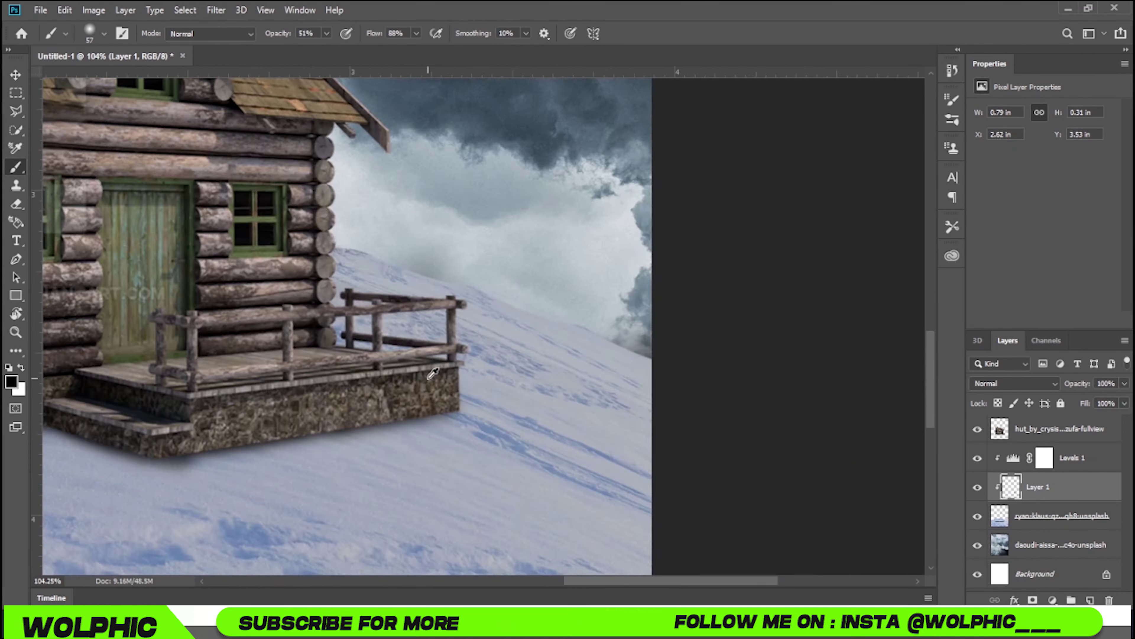
{"action": "left_click_drag", "start_coordinate": [313, 357], "coordinate": [579, 377]}
{"action": "scroll", "coordinate": [579, 377], "scroll_direction": "up", "scroll_amount": 5}
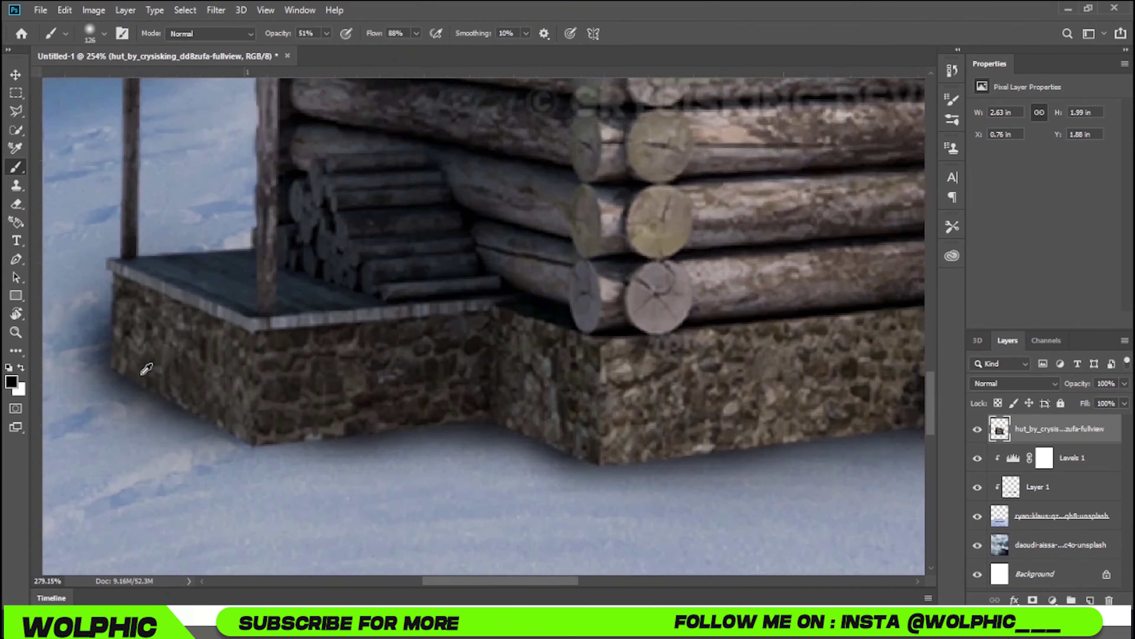
On a new layer, paint a shadow under the woodpile corner
{"action": "key", "text": "ctrl+shift+alt+n"}
{"action": "scroll", "coordinate": [313, 313], "scroll_direction": "up", "scroll_amount": 2}
{"action": "left_click_drag", "start_coordinate": [277, 34], "coordinate": [257, 35]}
Add a Levels layer with lowered output white to darken the cabin
{"action": "scroll", "coordinate": [572, 342], "scroll_direction": "down", "scroll_amount": 3}
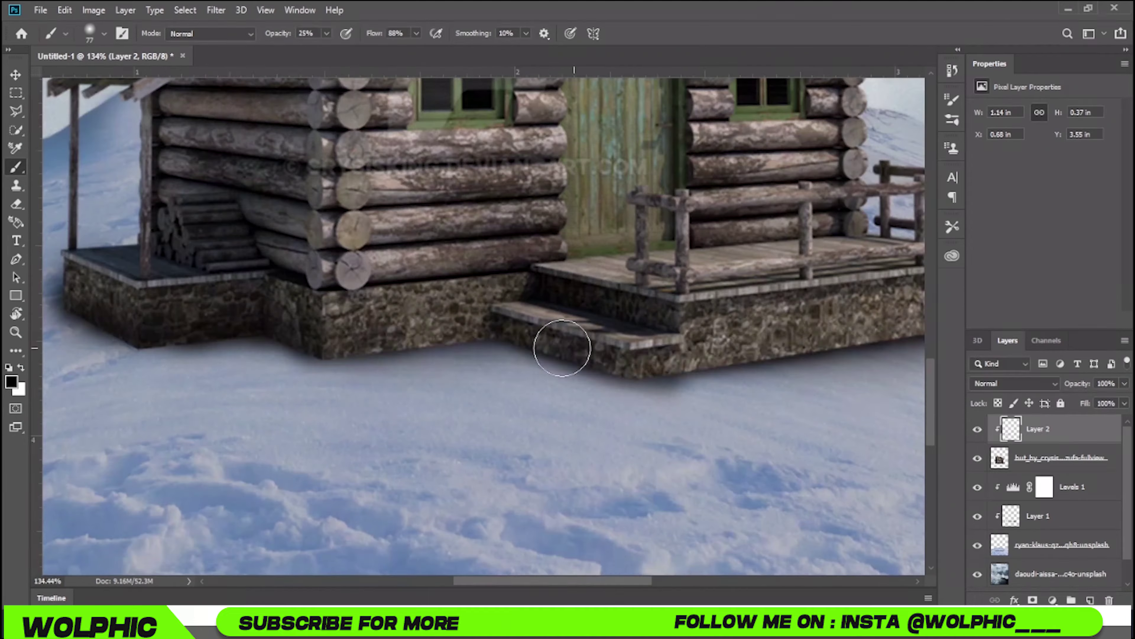
{"action": "scroll", "coordinate": [355, 362], "scroll_direction": "down", "scroll_amount": 2}
{"action": "scroll", "coordinate": [398, 407], "scroll_direction": "down", "scroll_amount": 1}
{"action": "scroll", "coordinate": [702, 416], "scroll_direction": "down", "scroll_amount": 1}
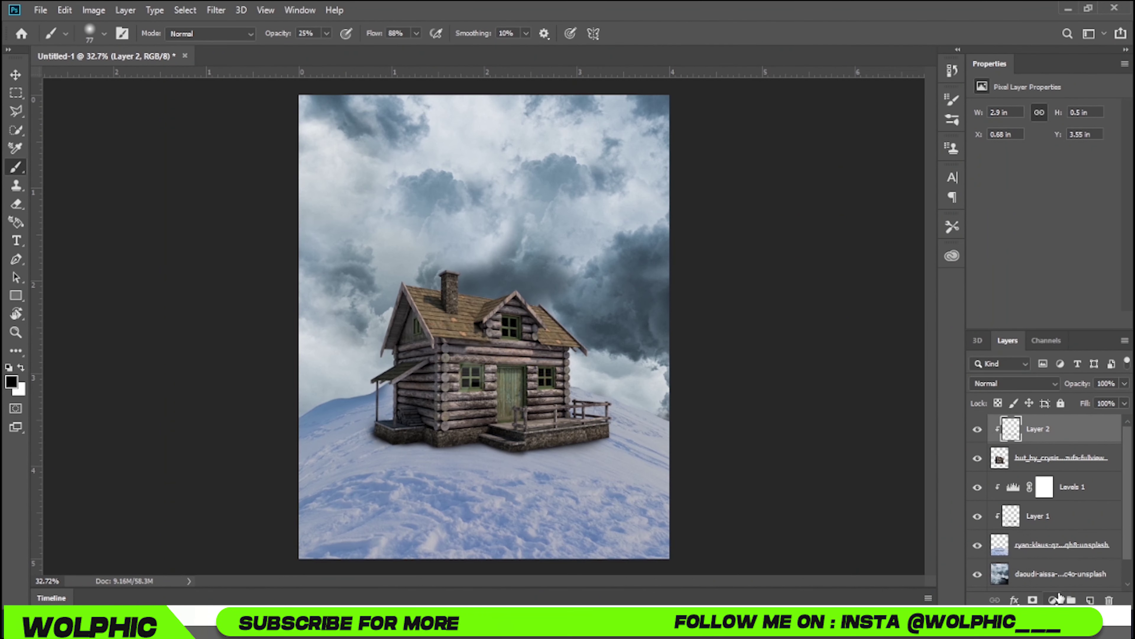
{"action": "left_click", "coordinate": [1053, 600]}
{"action": "left_click_drag", "start_coordinate": [1108, 253], "coordinate": [1055, 253]}
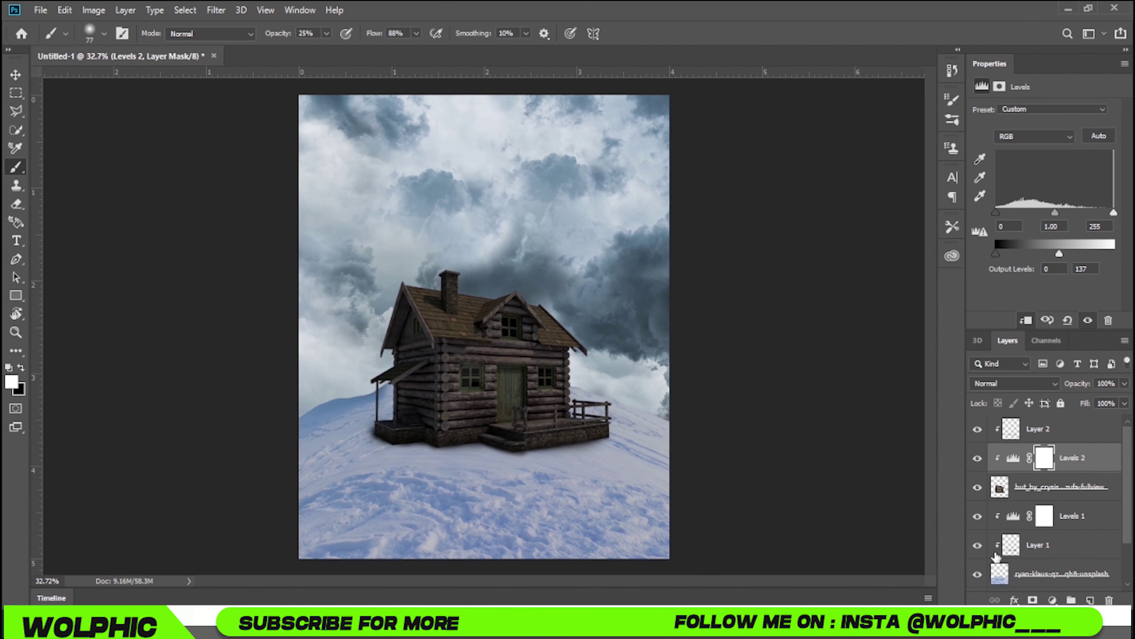
Add a Levels layer above the bottom layer with output white lowered to 191
{"action": "left_click", "coordinate": [1062, 573]}
{"action": "left_click", "coordinate": [1052, 600]}
{"action": "left_click", "coordinate": [1068, 308]}
{"action": "left_click_drag", "start_coordinate": [1114, 253], "coordinate": [1084, 253]}
{"action": "scroll", "coordinate": [427, 401], "scroll_direction": "up", "scroll_amount": 1}
Add a Color Lookup layer using the Moonlight.3DL night look
{"action": "left_click", "coordinate": [1053, 600]}
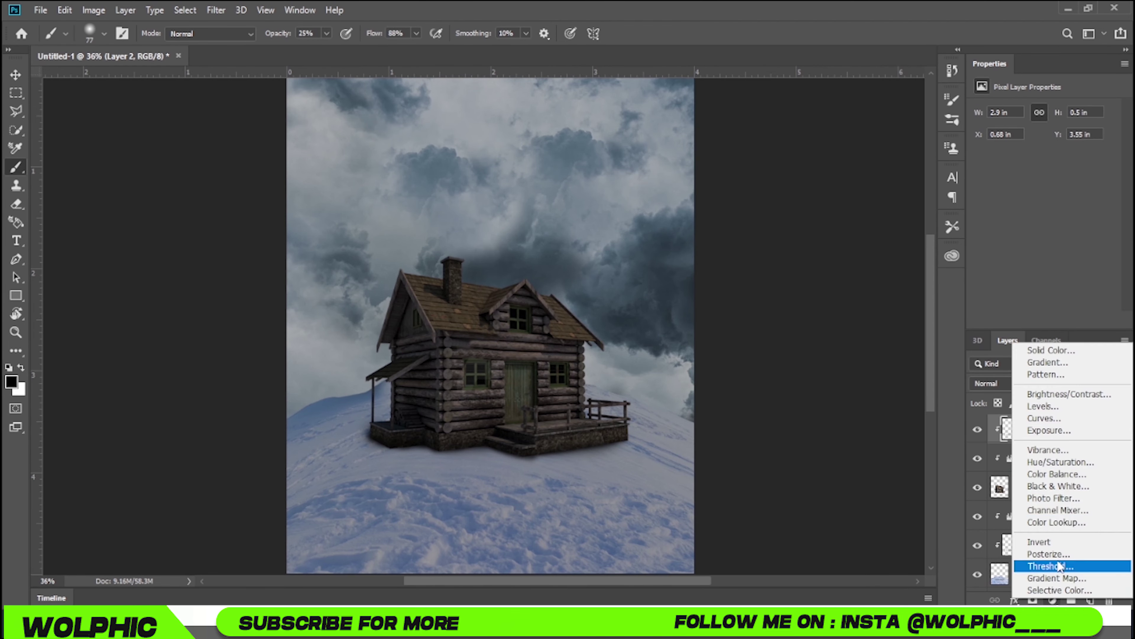
{"action": "left_click", "coordinate": [1042, 519]}
{"action": "left_click", "coordinate": [1072, 112]}
{"action": "left_click", "coordinate": [994, 464]}
Place the snowy pine tree and shrink it into the upper-left area
{"action": "key", "text": "v"}
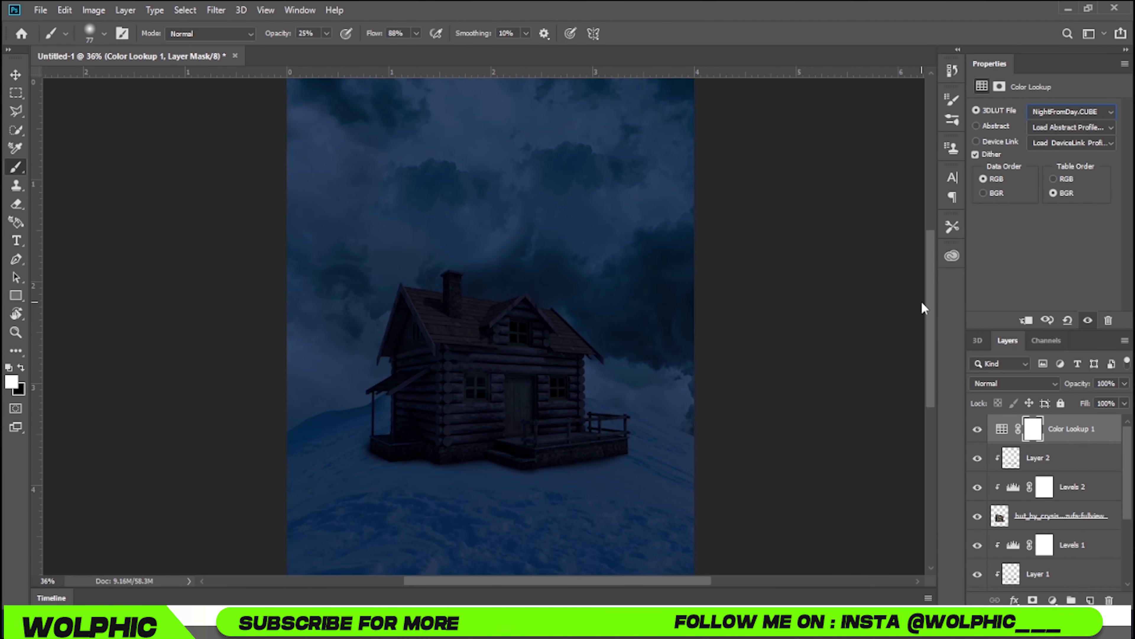
{"action": "left_click", "coordinate": [635, 278]}
{"action": "scroll", "coordinate": [695, 304], "scroll_direction": "down", "scroll_amount": 1}
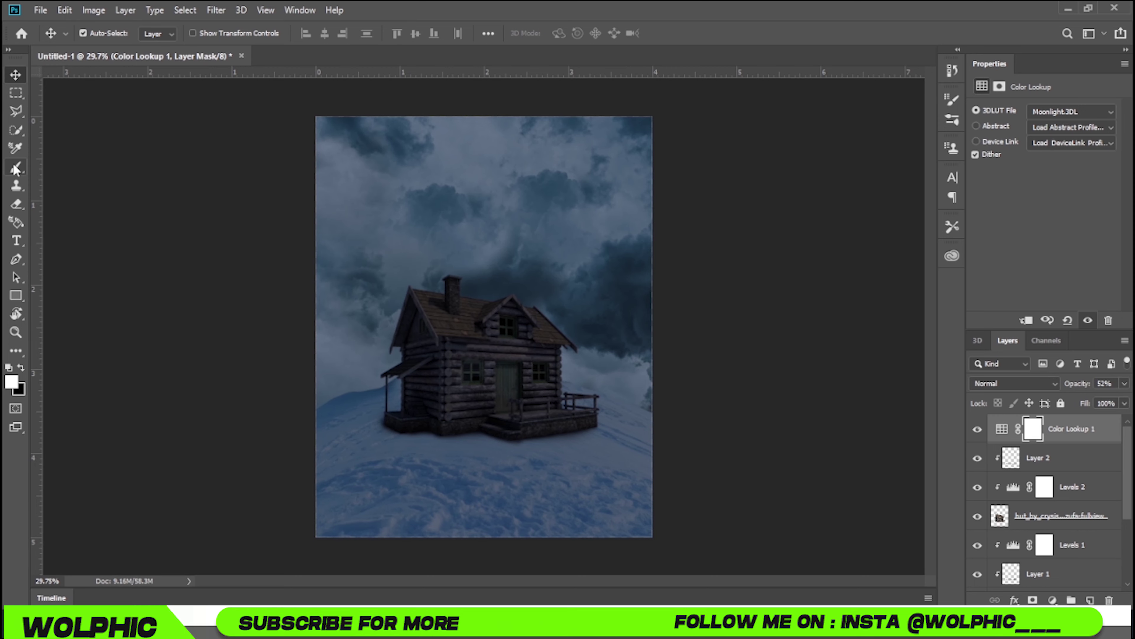
{"action": "mouse_move", "coordinate": [619, 542]}
{"action": "left_mouse_down"}
{"action": "mouse_move", "coordinate": [515, 344]}
{"action": "mouse_move", "coordinate": [261, 284]}
{"action": "left_mouse_up"}
Place the tree, arrange tree copies on the left slope, and bring in the moon image
{"action": "left_click", "coordinate": [542, 33]}
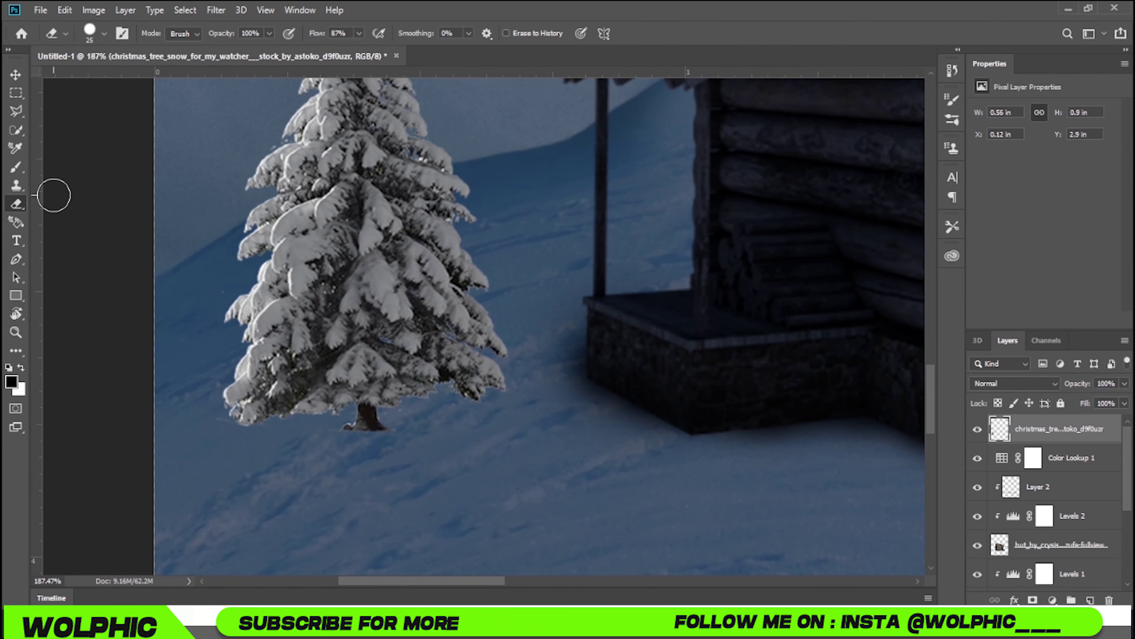
{"action": "key", "text": "v"}
{"action": "left_click_drag", "start_coordinate": [347, 401], "coordinate": [280, 345]}
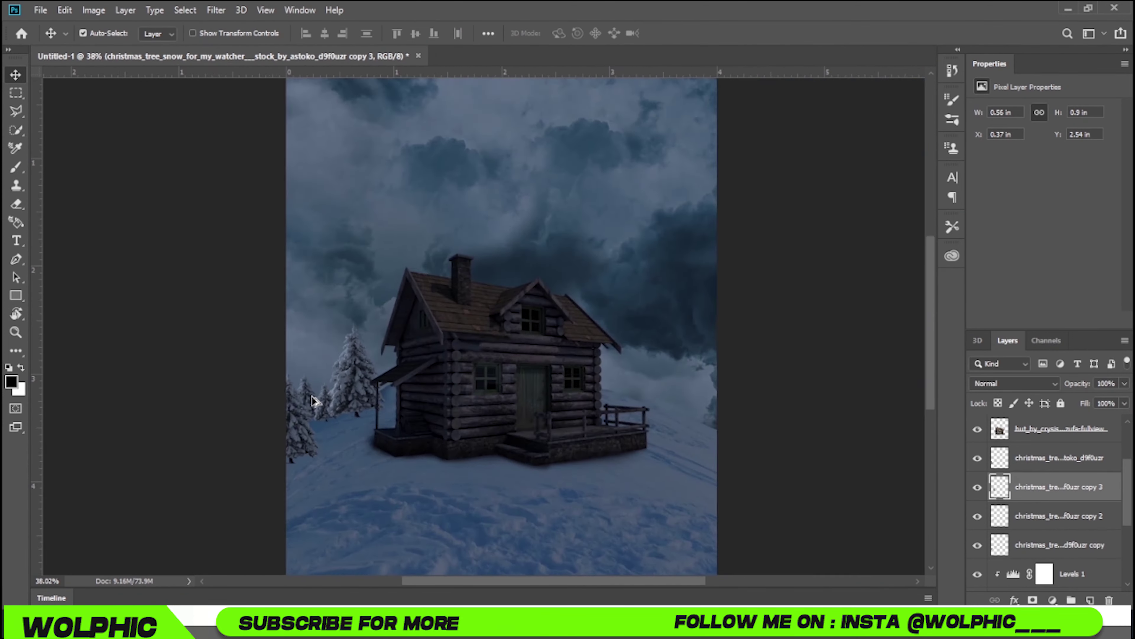
{"action": "scroll", "coordinate": [174, 458], "scroll_direction": "down", "scroll_amount": 2}
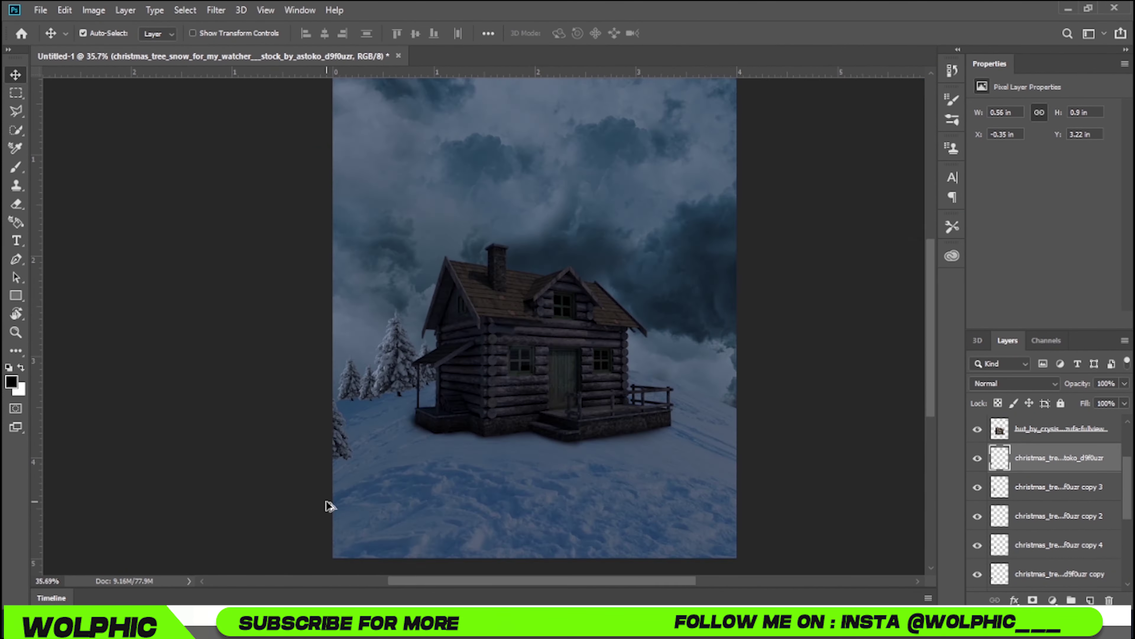
{"action": "left_click_drag", "start_coordinate": [329, 504], "coordinate": [727, 380]}
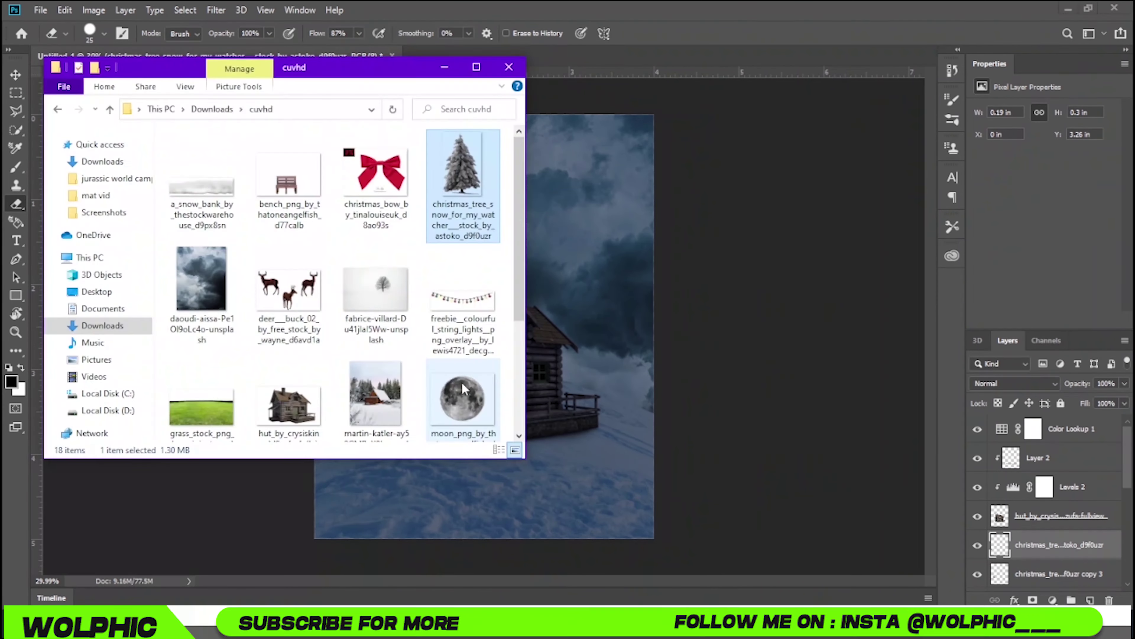
{"action": "left_click_drag", "start_coordinate": [463, 389], "coordinate": [480, 236]}
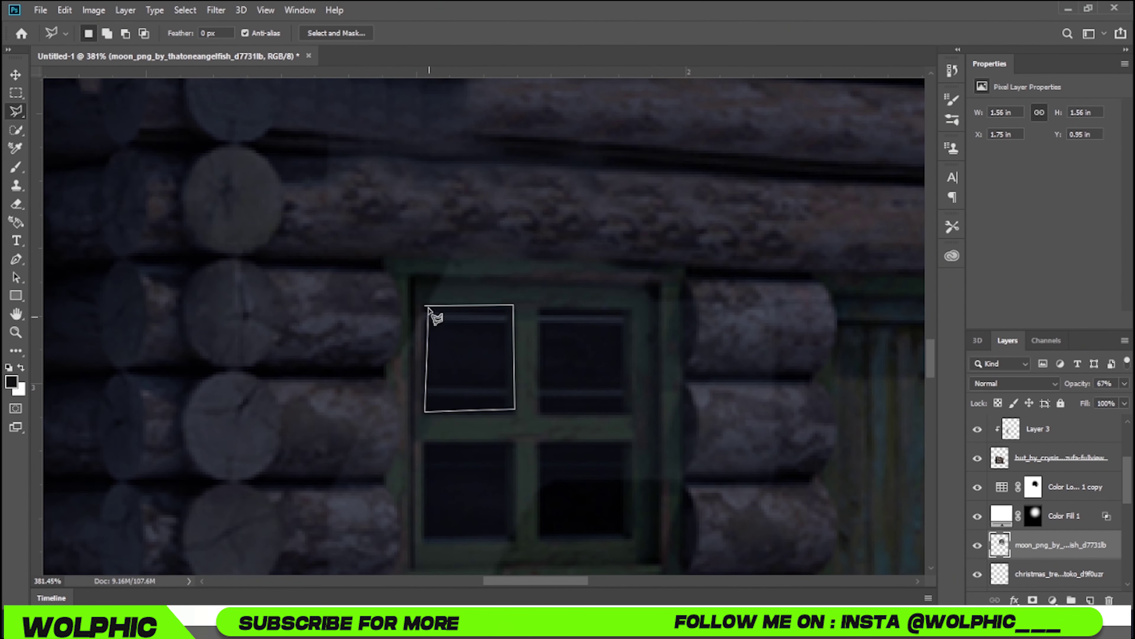
Confirm the yellow fill colour and group the window fill layers together
{"action": "key", "text": "Return"}
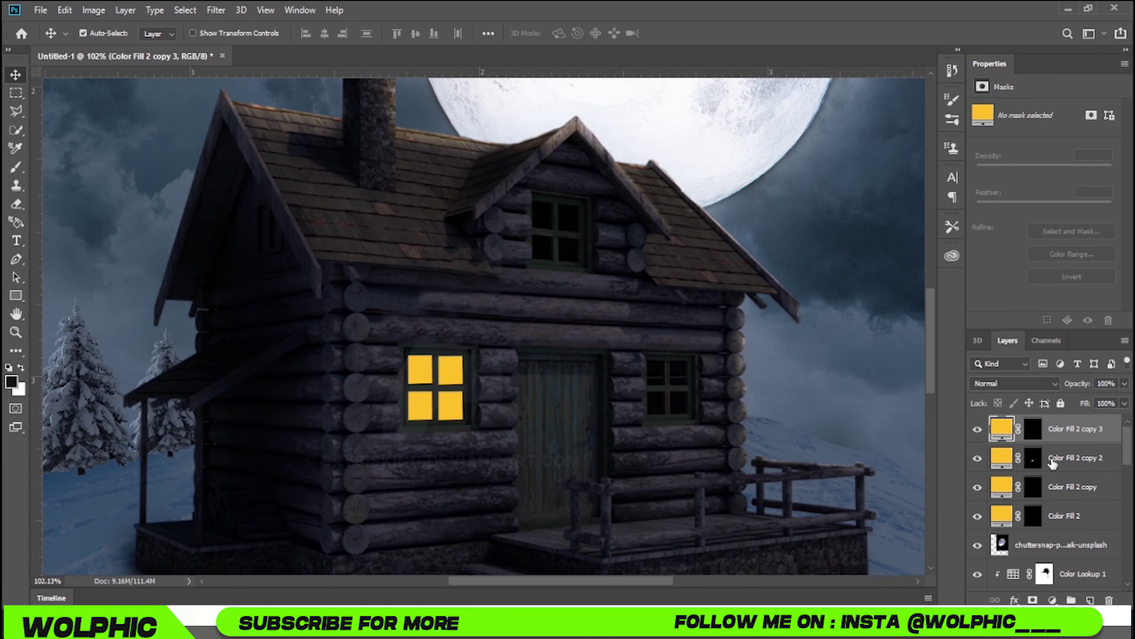
{"action": "right_click", "coordinate": [1077, 443]}
{"action": "left_click", "coordinate": [916, 110]}
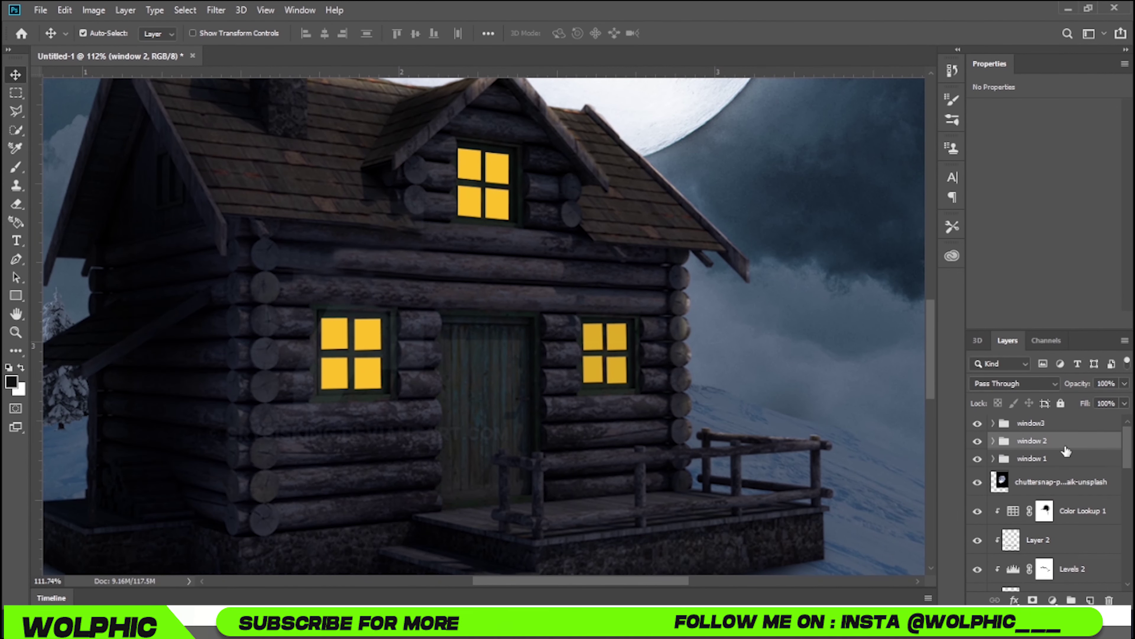
{"action": "scroll", "coordinate": [507, 338], "scroll_direction": "up", "scroll_amount": 3}
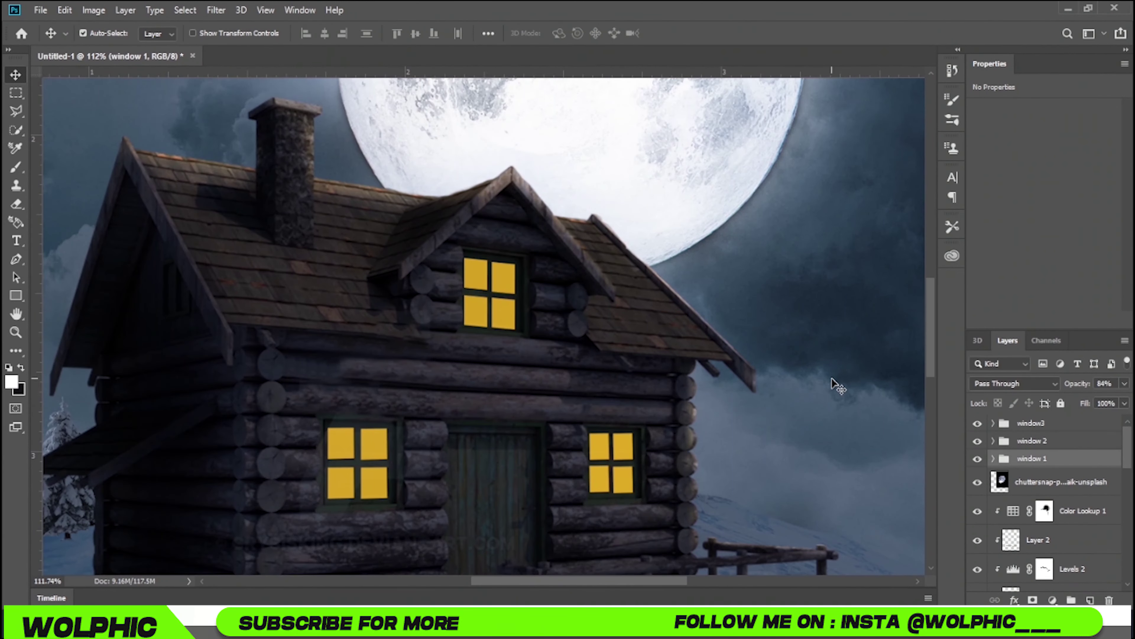
{"action": "scroll", "coordinate": [1046, 492], "scroll_direction": "down", "scroll_amount": 3}
{"action": "left_click_drag", "start_coordinate": [990, 63], "coordinate": [950, 254]}
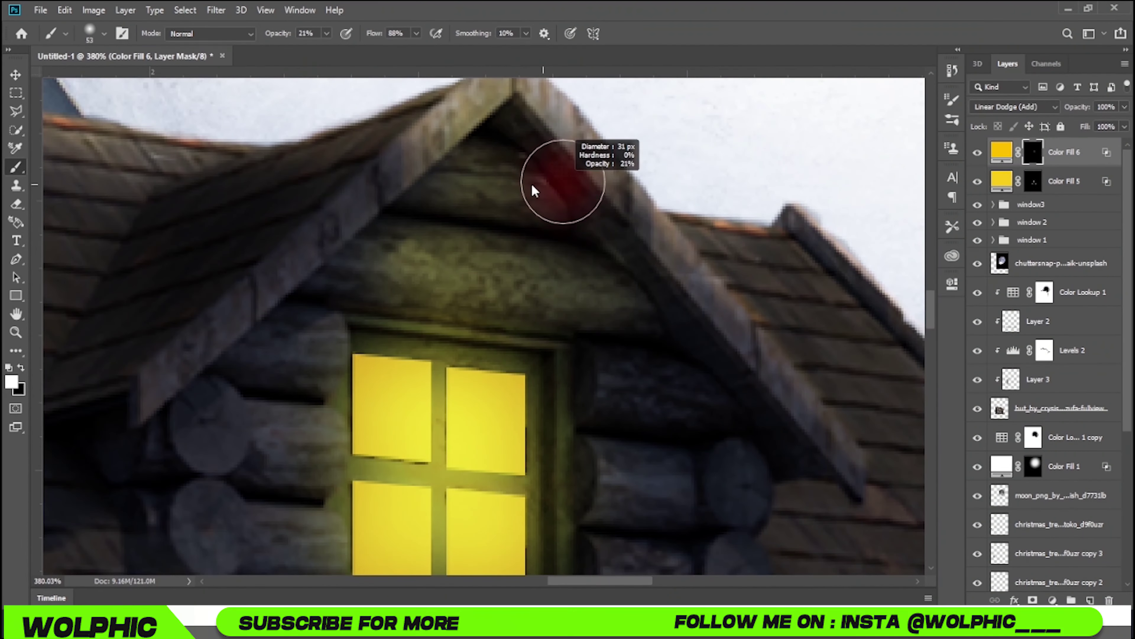
Scroll around the lit windows and surrounding logs to review the yellow glow
{"action": "scroll", "coordinate": [372, 160], "scroll_direction": "down", "scroll_amount": 3}
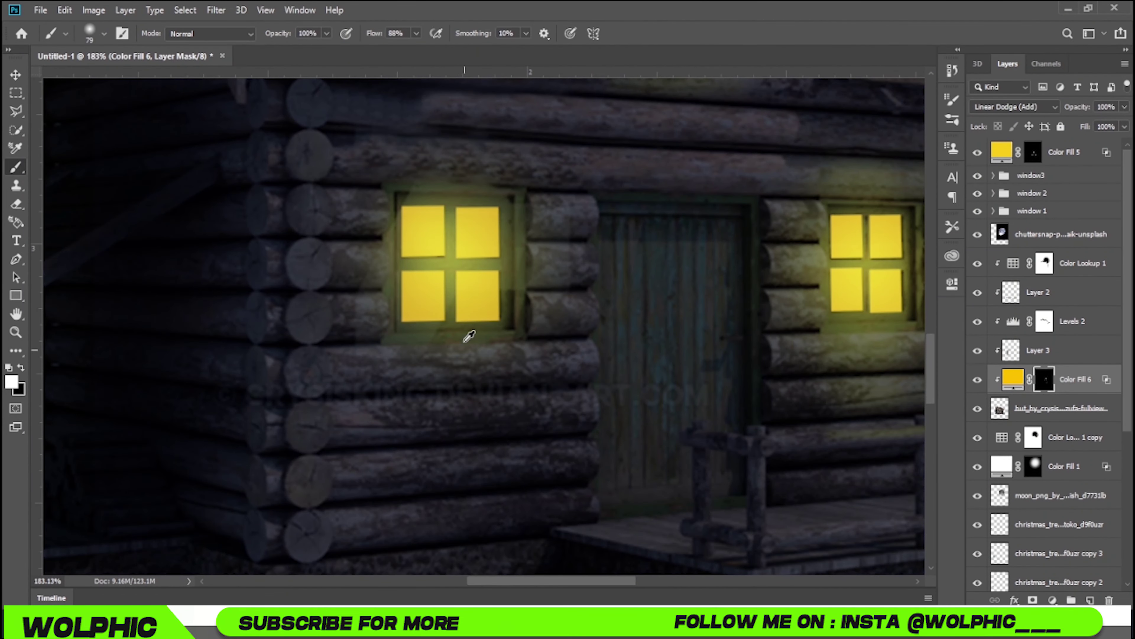
{"action": "scroll", "coordinate": [425, 156], "scroll_direction": "down", "scroll_amount": 5}
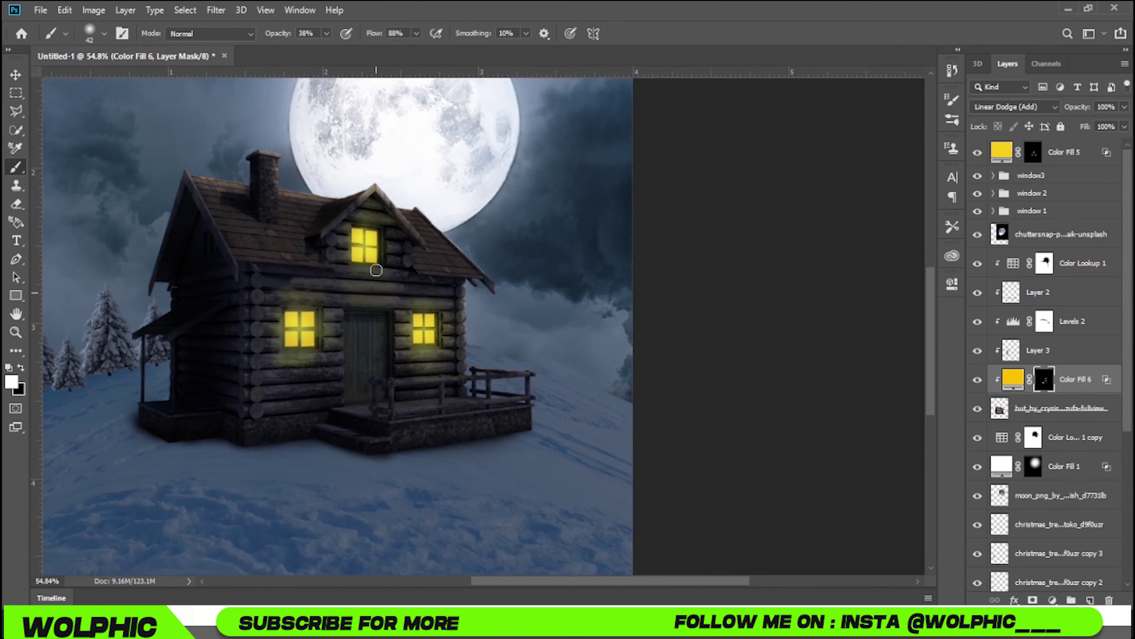
{"action": "scroll", "coordinate": [350, 236], "scroll_direction": "up", "scroll_amount": 5}
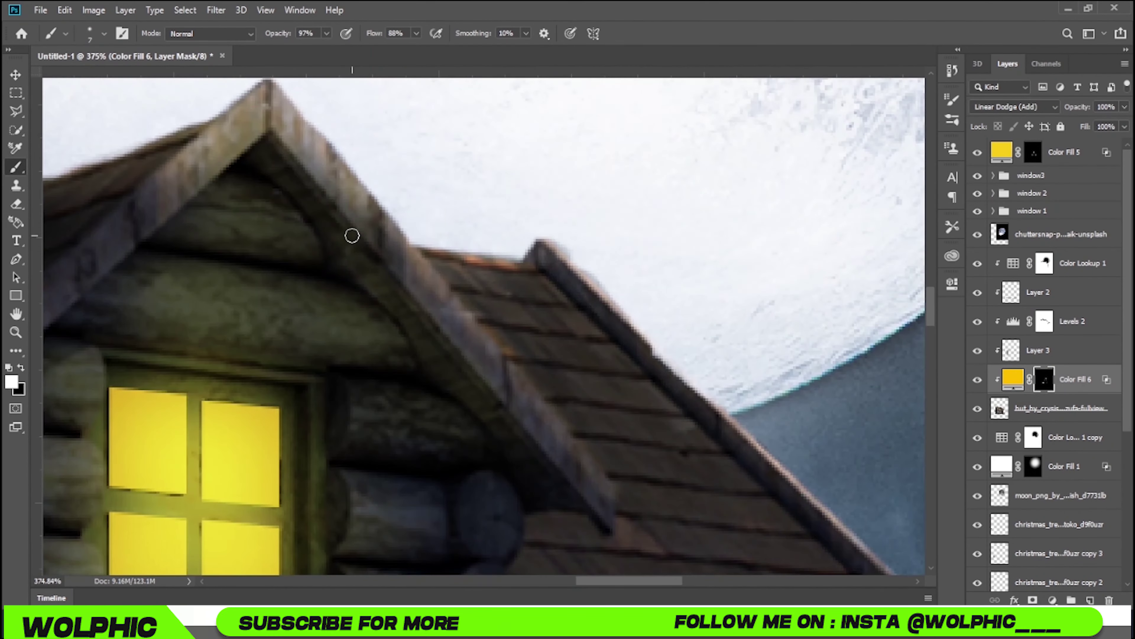
{"action": "scroll", "coordinate": [446, 264], "scroll_direction": "up", "scroll_amount": 2}
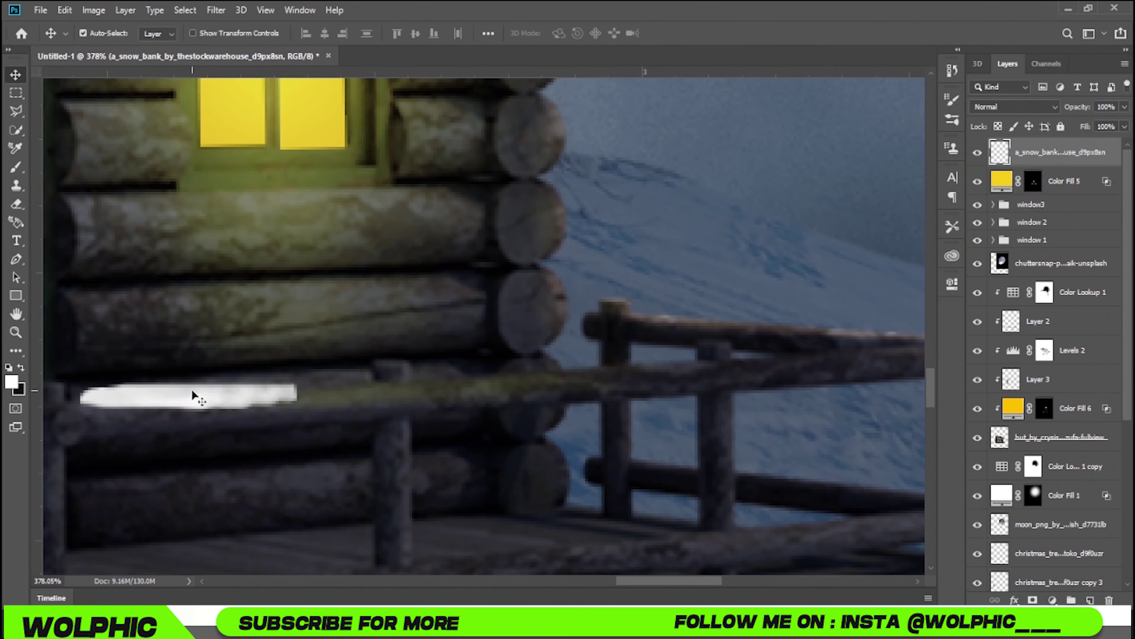
Extend snow strip copies along the ledge and porch railing, then select Layer 3
{"action": "left_click_drag", "start_coordinate": [192, 390], "coordinate": [556, 376]}
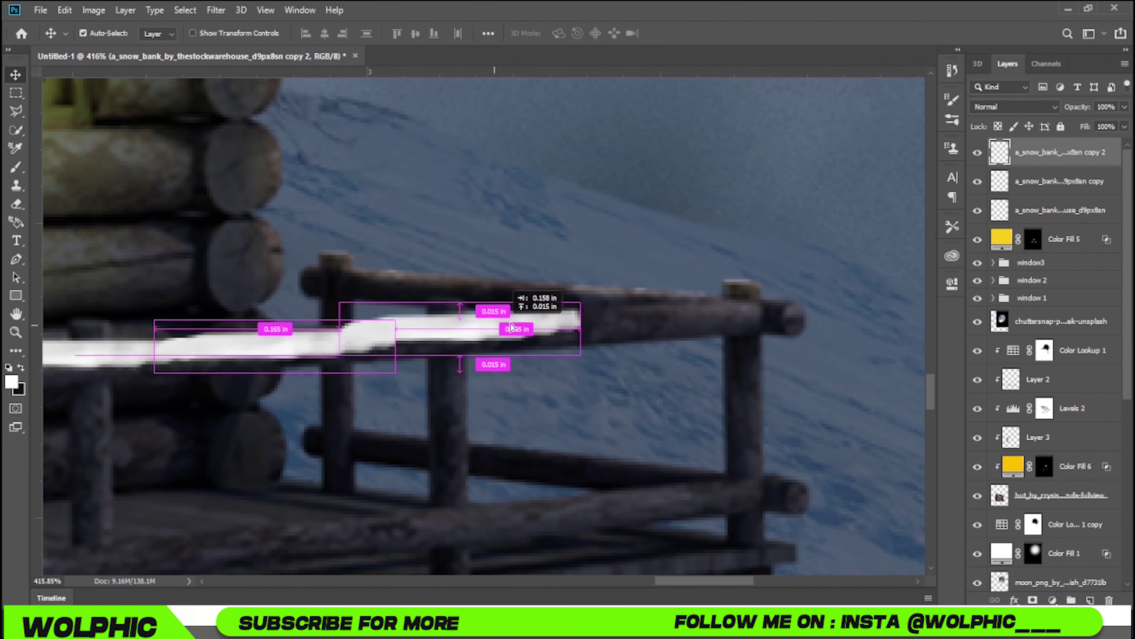
{"action": "left_click_drag", "start_coordinate": [505, 320], "coordinate": [677, 316]}
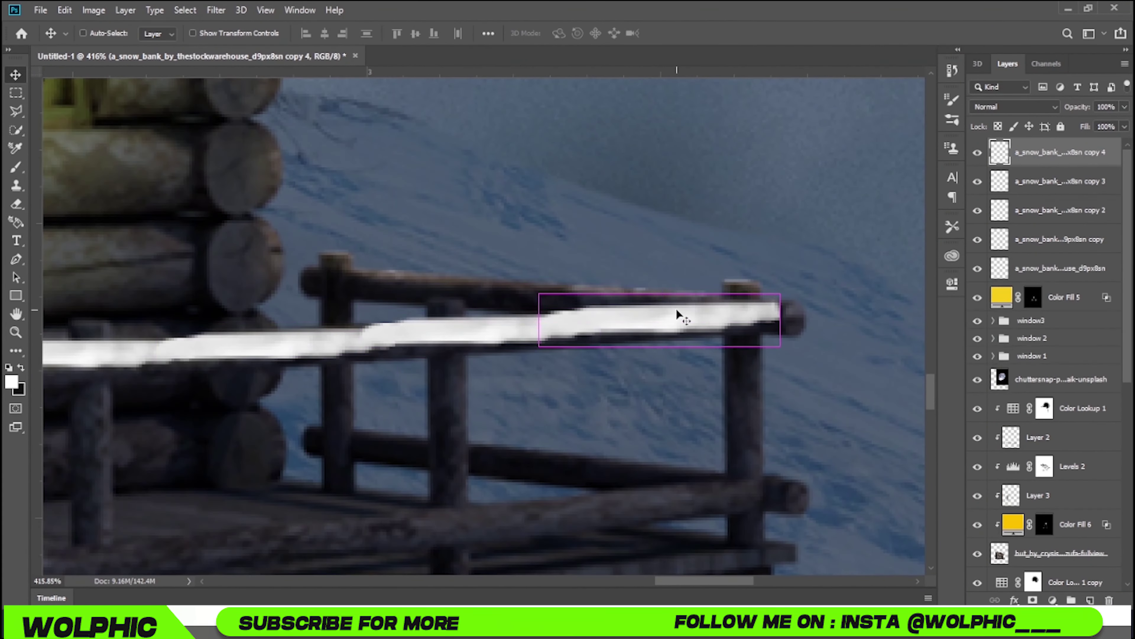
{"action": "scroll", "coordinate": [284, 273], "scroll_direction": "down", "scroll_amount": 2}
{"action": "left_click", "coordinate": [284, 273]}
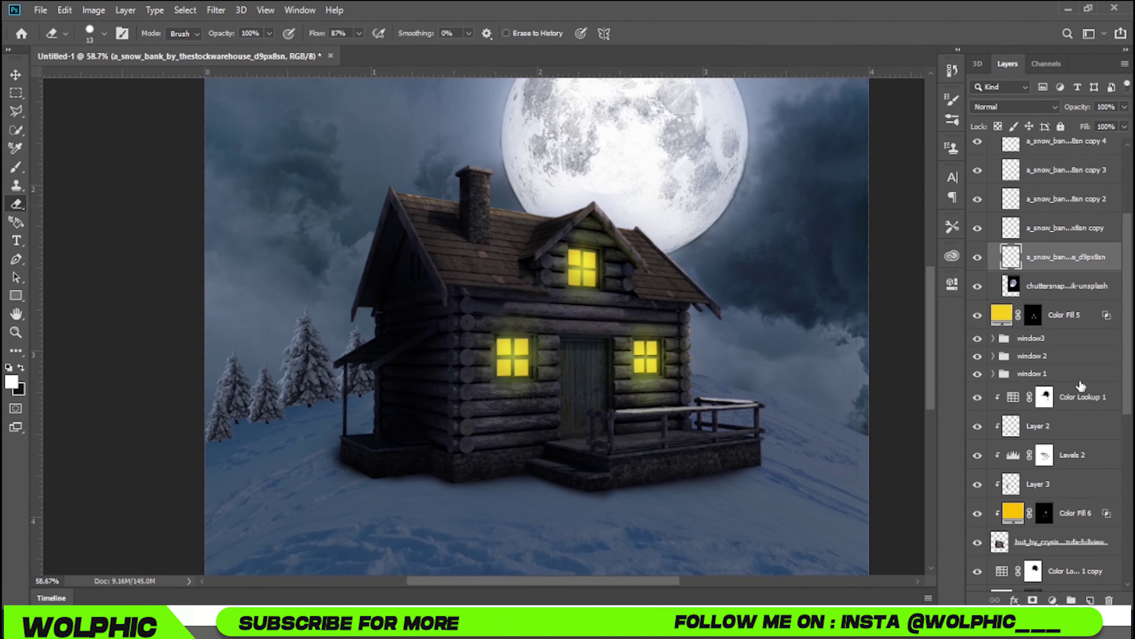
{"action": "left_click", "coordinate": [1039, 427]}
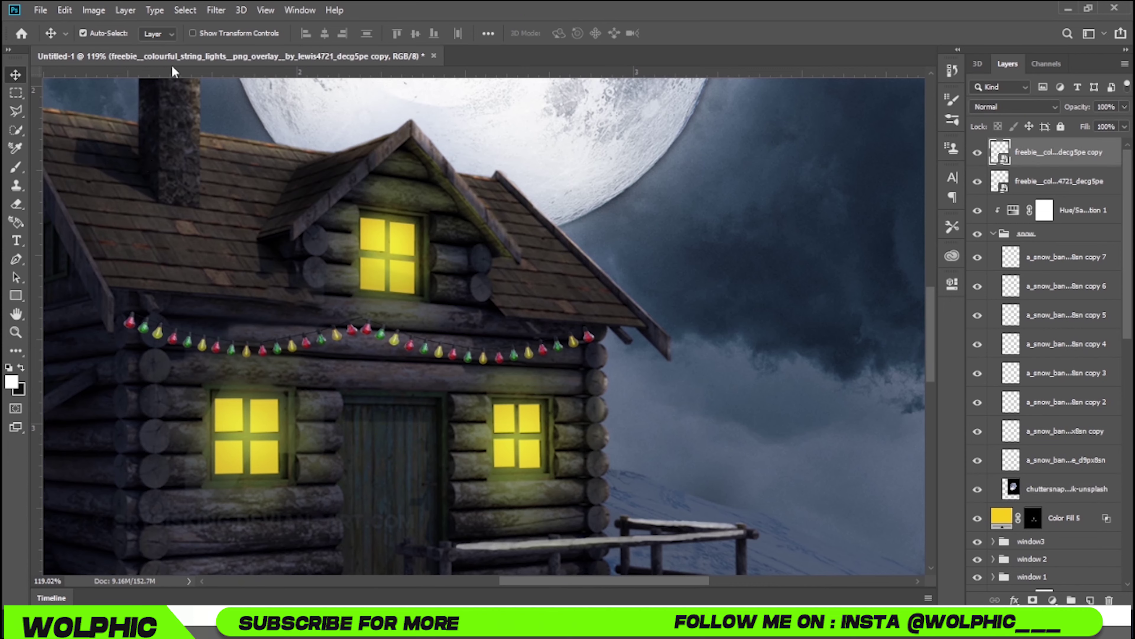
Warp the string lights along the roofline and set a colour fill to Linear Dodge (Add)
{"action": "left_click", "coordinate": [65, 10]}
{"action": "left_click", "coordinate": [242, 381]}
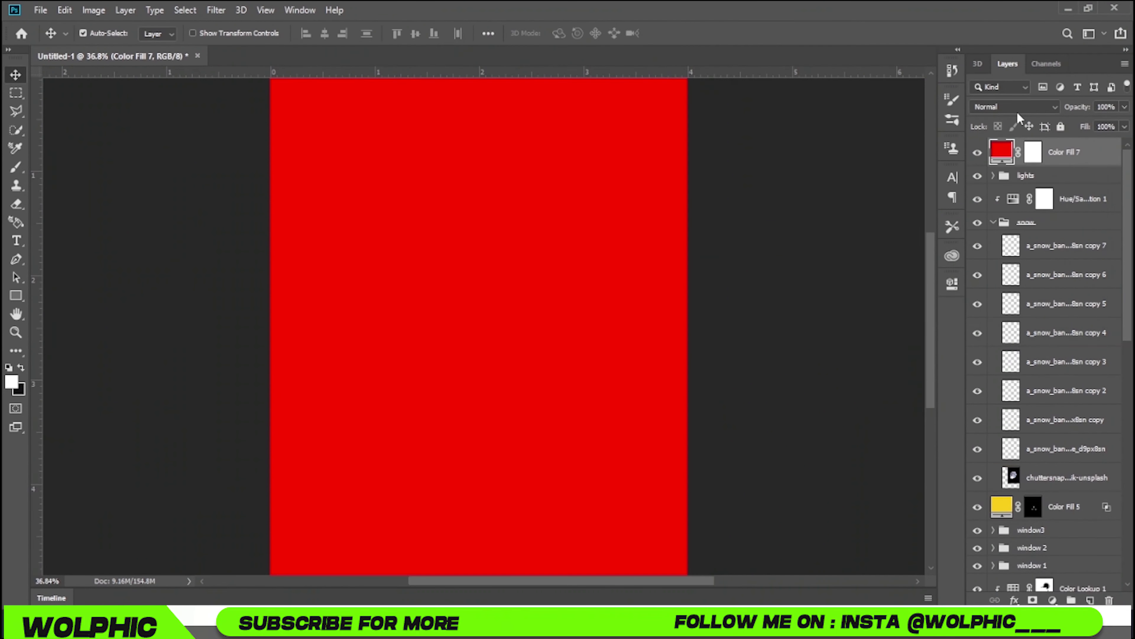
{"action": "left_click", "coordinate": [1014, 107]}
{"action": "left_click", "coordinate": [1019, 249]}
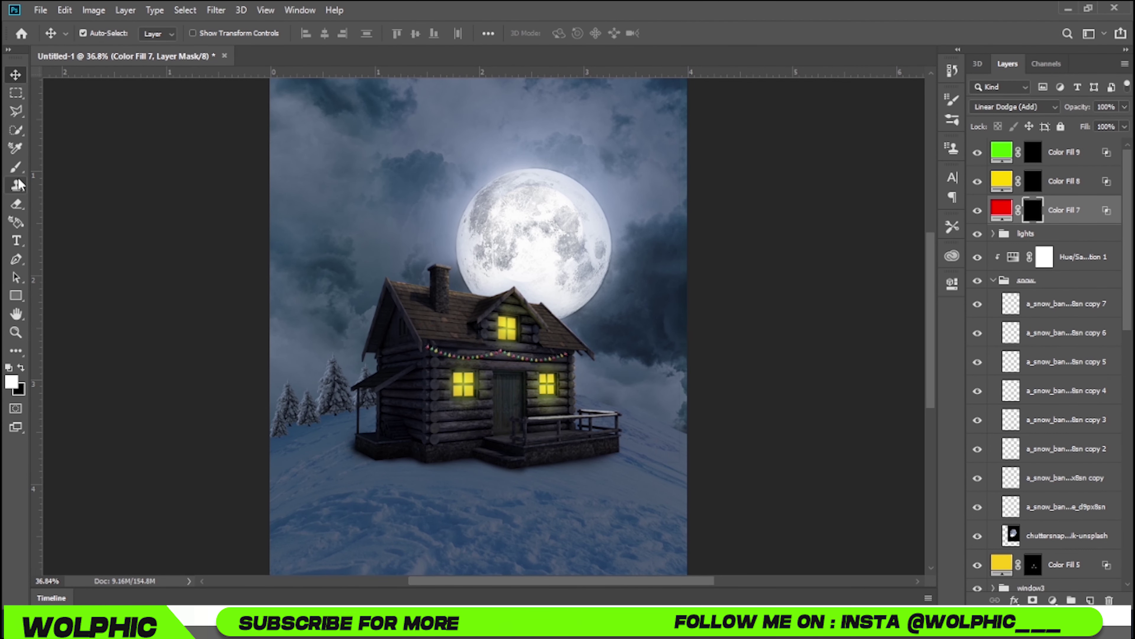
Set up a soft brush and paint the red and yellow bulb glows on their masks
{"action": "scroll", "coordinate": [437, 339], "scroll_direction": "up", "scroll_amount": 5}
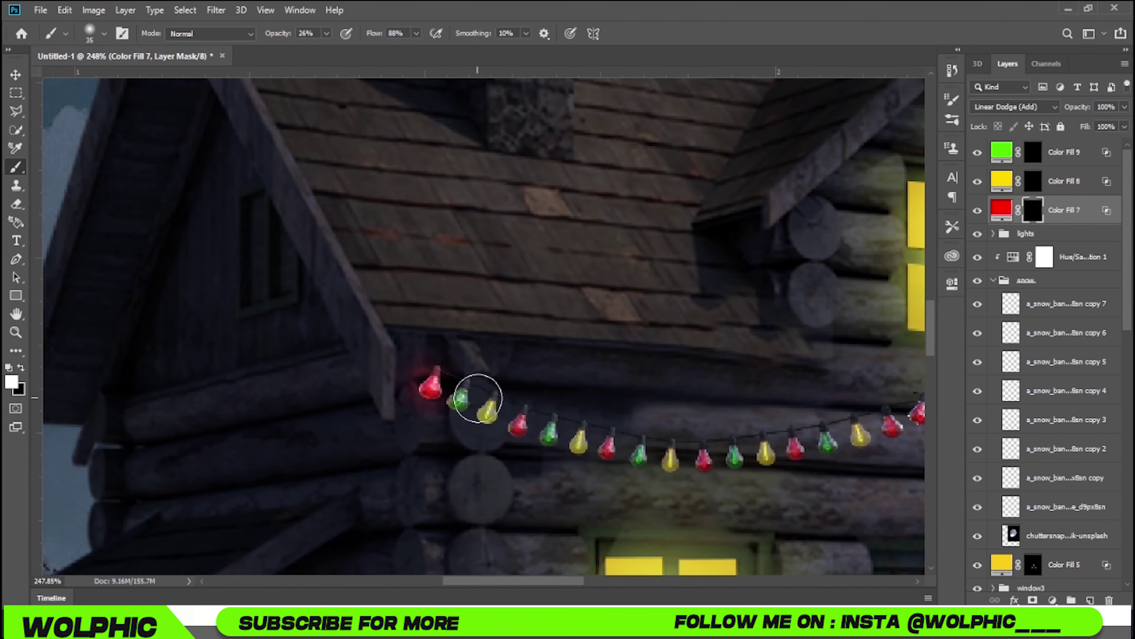
{"action": "right_click", "coordinate": [600, 405]}
{"action": "key", "text": "Escape"}
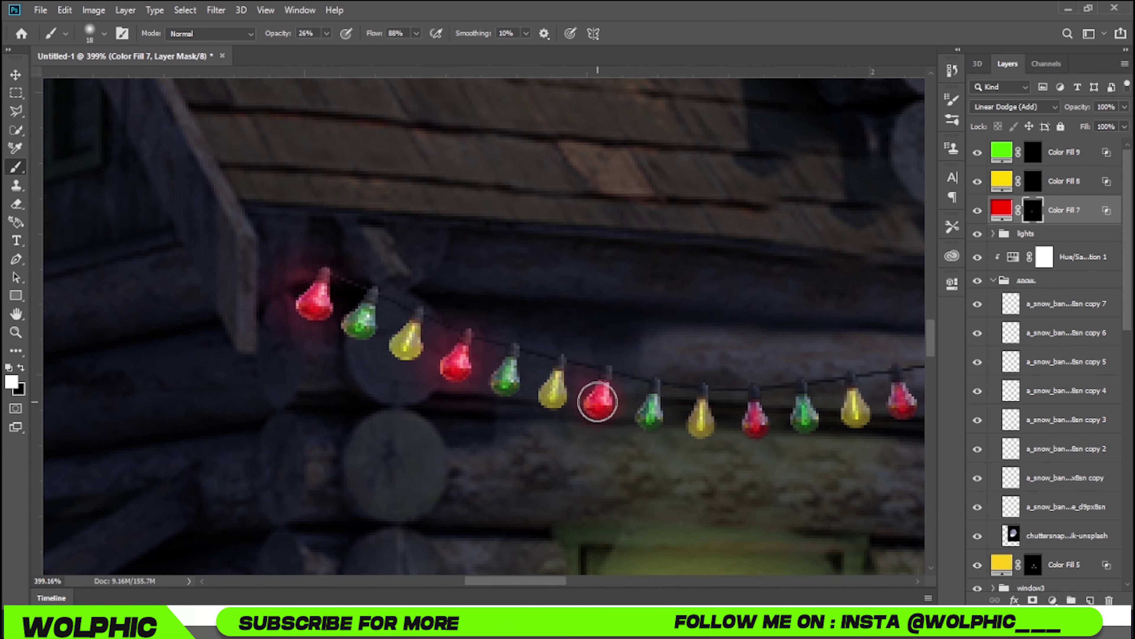
{"action": "scroll", "coordinate": [645, 390], "scroll_direction": "down", "scroll_amount": 1}
{"action": "scroll", "coordinate": [853, 356], "scroll_direction": "down", "scroll_amount": 2}
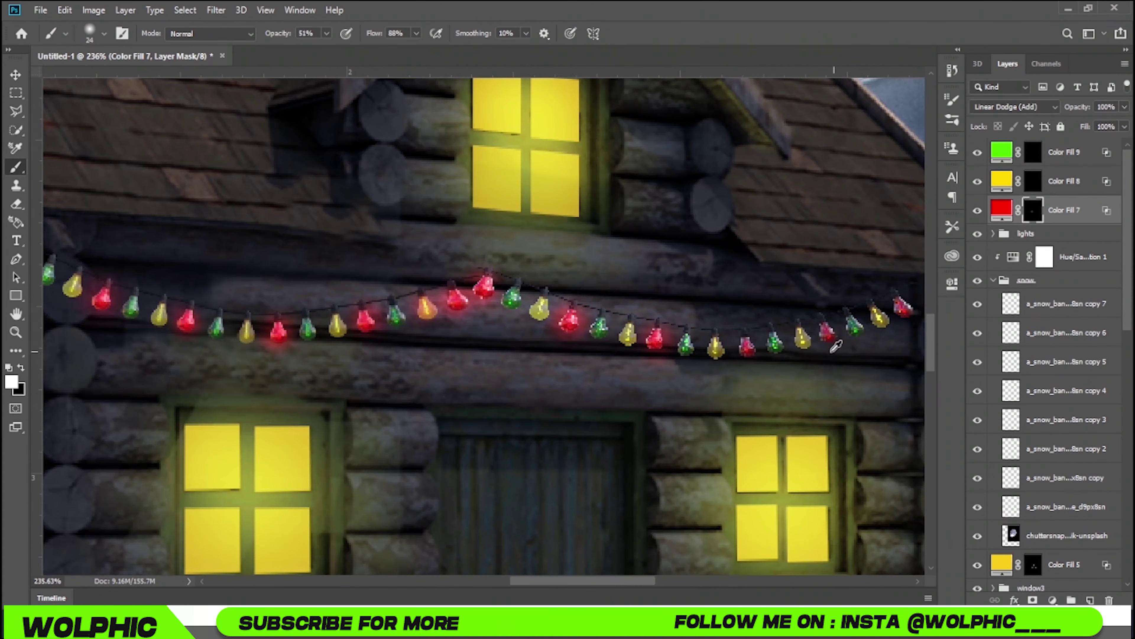
{"action": "key", "text": "alt+bracketright"}
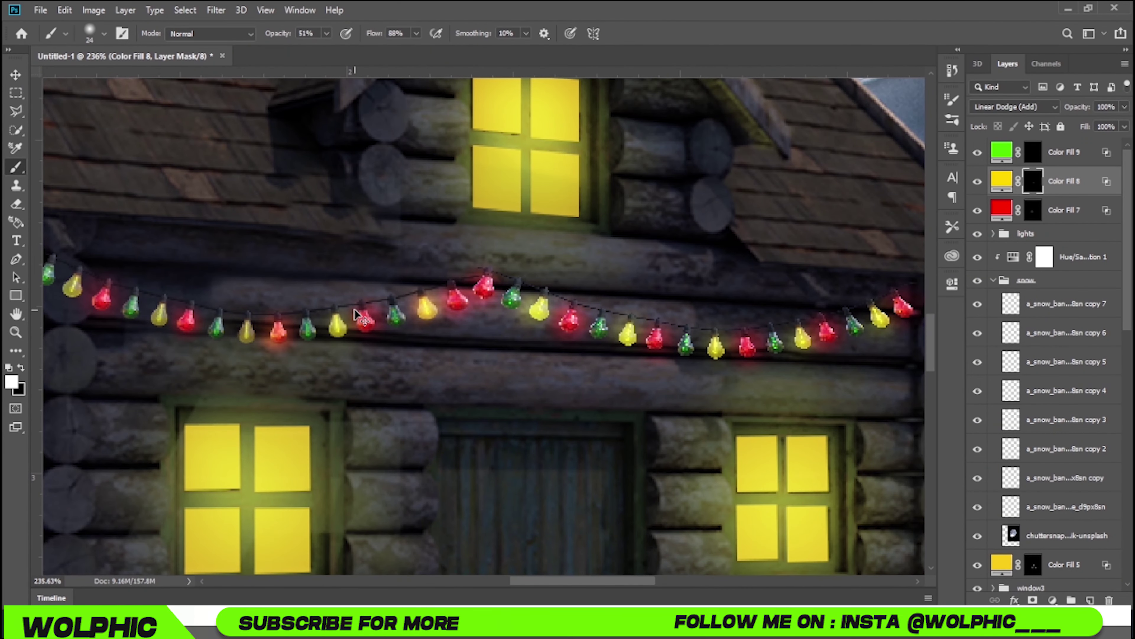
{"action": "scroll", "coordinate": [80, 285], "scroll_direction": "down", "scroll_amount": 3}
Paint the green bulb glow, then place the Santa sack beside the porch
{"action": "key", "text": "alt+bracketright"}
{"action": "scroll", "coordinate": [437, 315], "scroll_direction": "up", "scroll_amount": 4}
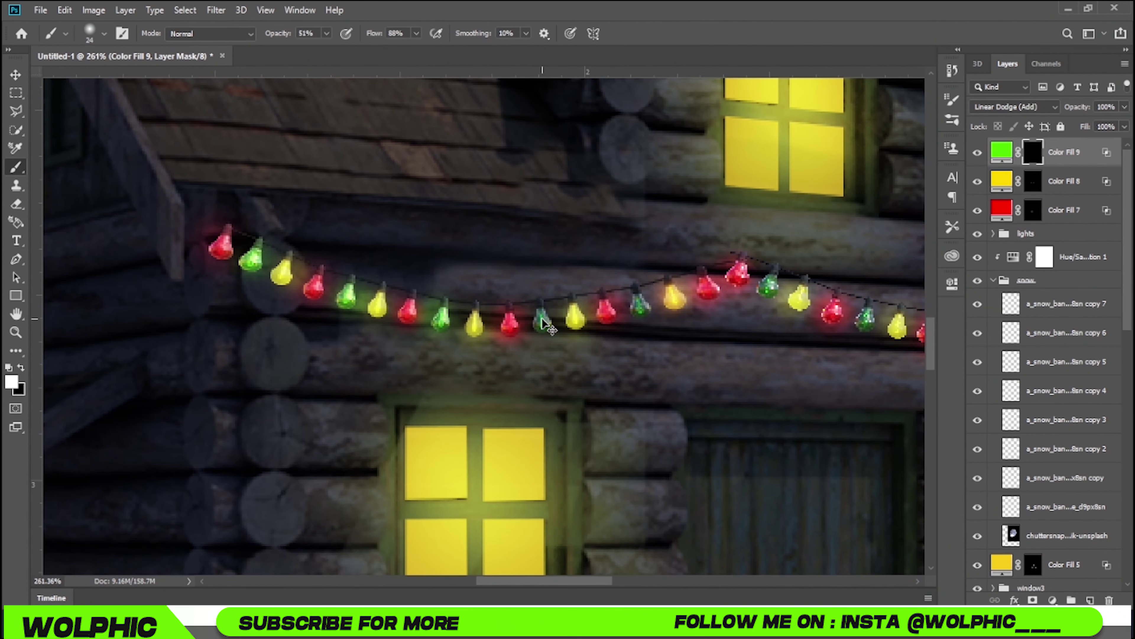
{"action": "left_click", "coordinate": [542, 321]}
{"action": "scroll", "coordinate": [715, 330], "scroll_direction": "up", "scroll_amount": 1}
{"action": "scroll", "coordinate": [838, 347], "scroll_direction": "down", "scroll_amount": 3}
{"action": "scroll", "coordinate": [781, 299], "scroll_direction": "down", "scroll_amount": 10}
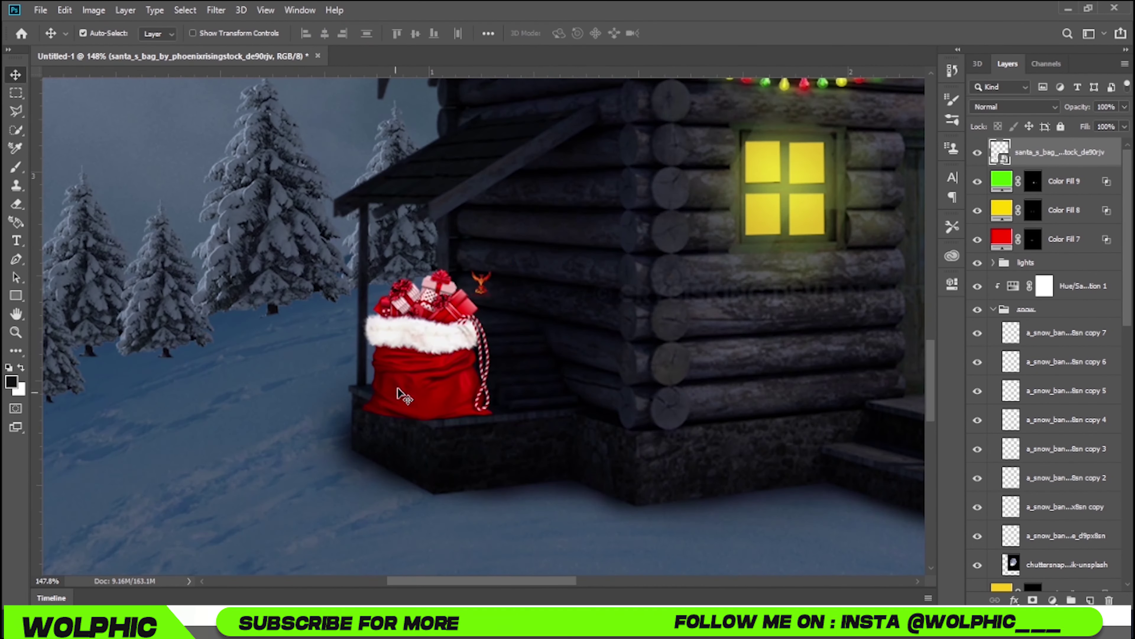
{"action": "left_click_drag", "start_coordinate": [1087, 107], "coordinate": [1078, 114]}
{"action": "left_click", "coordinate": [16, 204]}
Rasterize the sack layer, then Puppet Warp the Christmas tree with a pin to bend its top over
{"action": "left_click", "coordinate": [440, 196]}
{"action": "left_click", "coordinate": [539, 246]}
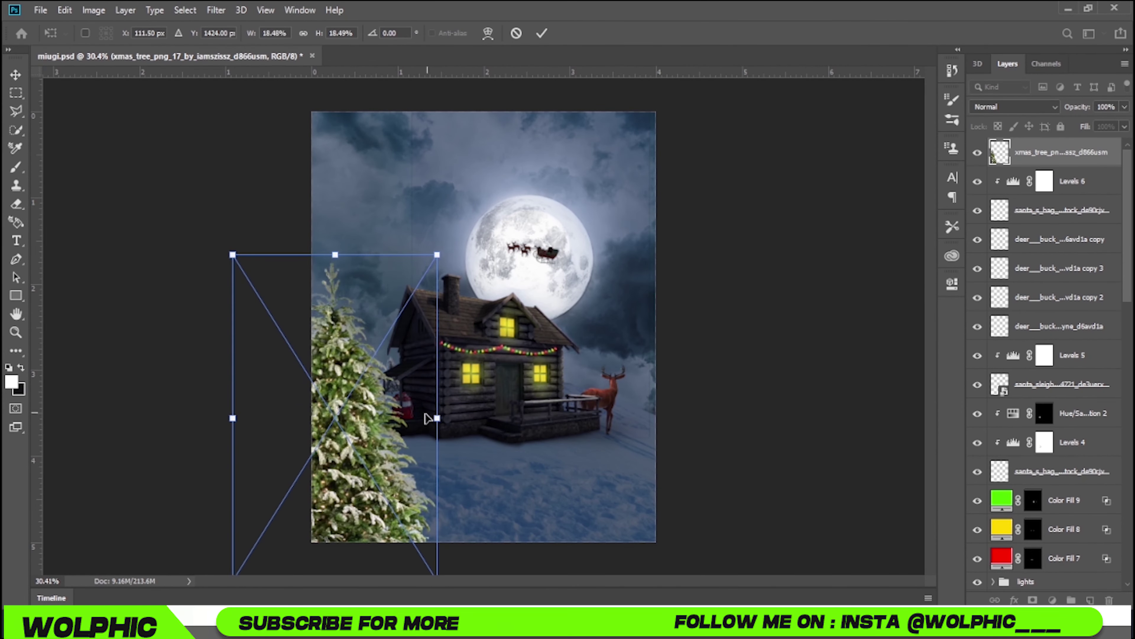
{"action": "left_click", "coordinate": [65, 10]}
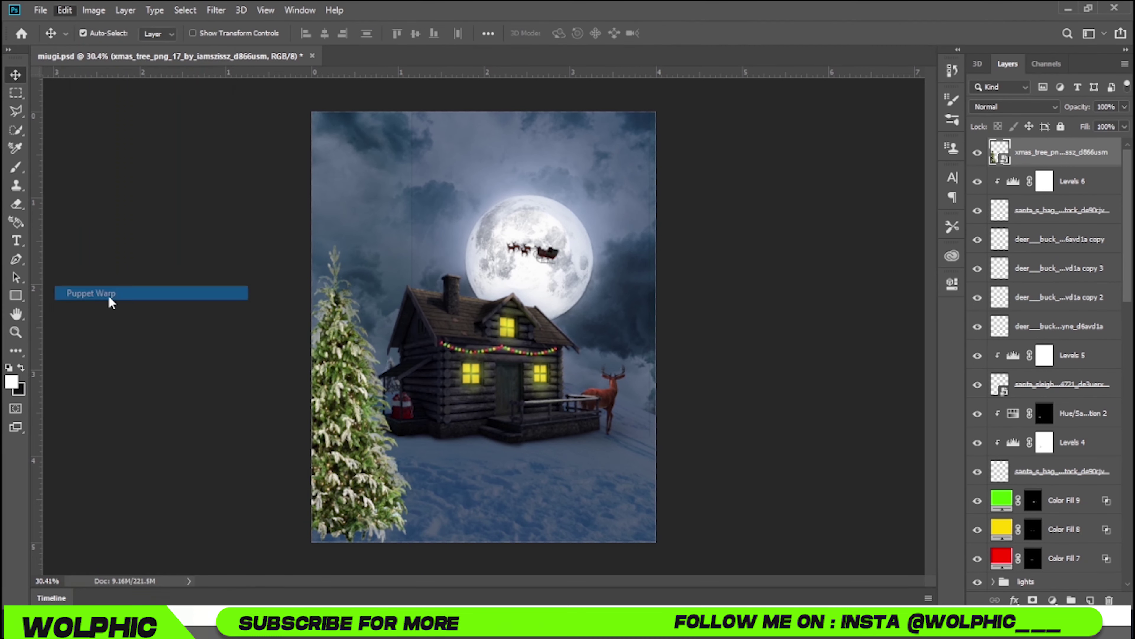
{"action": "left_click", "coordinate": [109, 296]}
{"action": "left_click", "coordinate": [351, 298]}
{"action": "key", "text": "Return"}
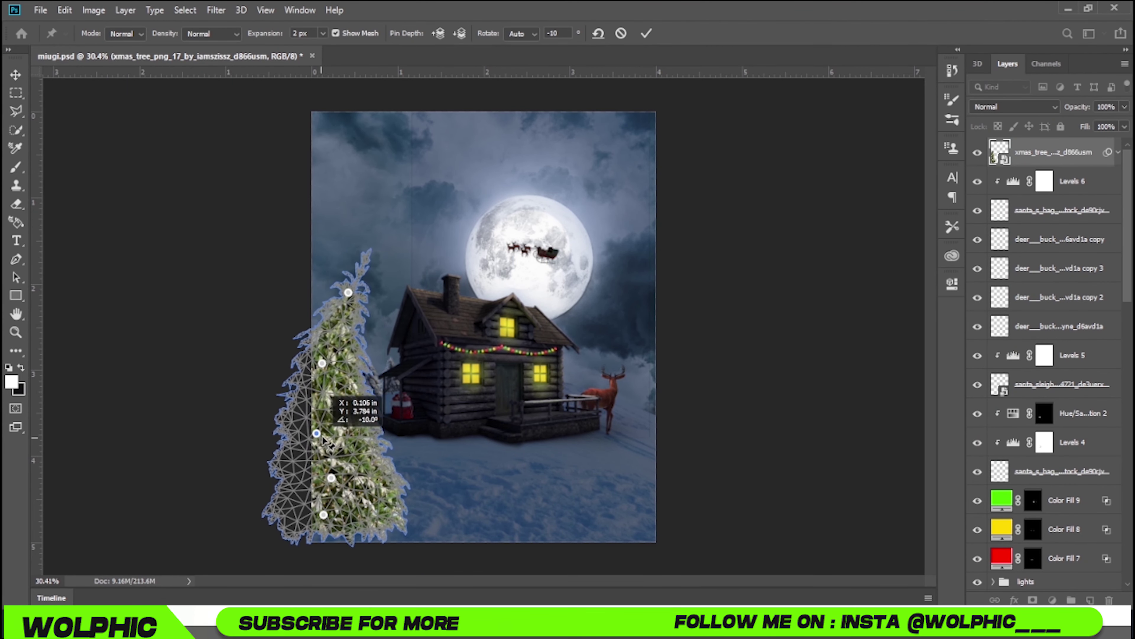
{"action": "left_click_drag", "start_coordinate": [351, 298], "coordinate": [360, 296]}
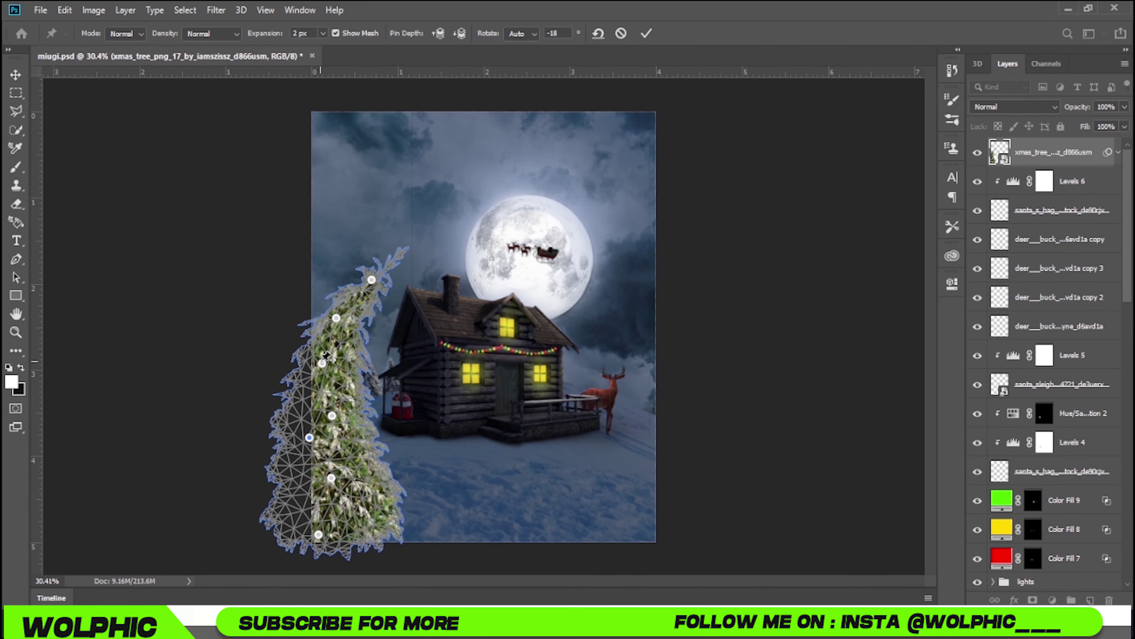
{"action": "left_click", "coordinate": [647, 33]}
Move the warped tree up along the left edge of the scene
{"action": "left_click_drag", "start_coordinate": [322, 410], "coordinate": [328, 320]}
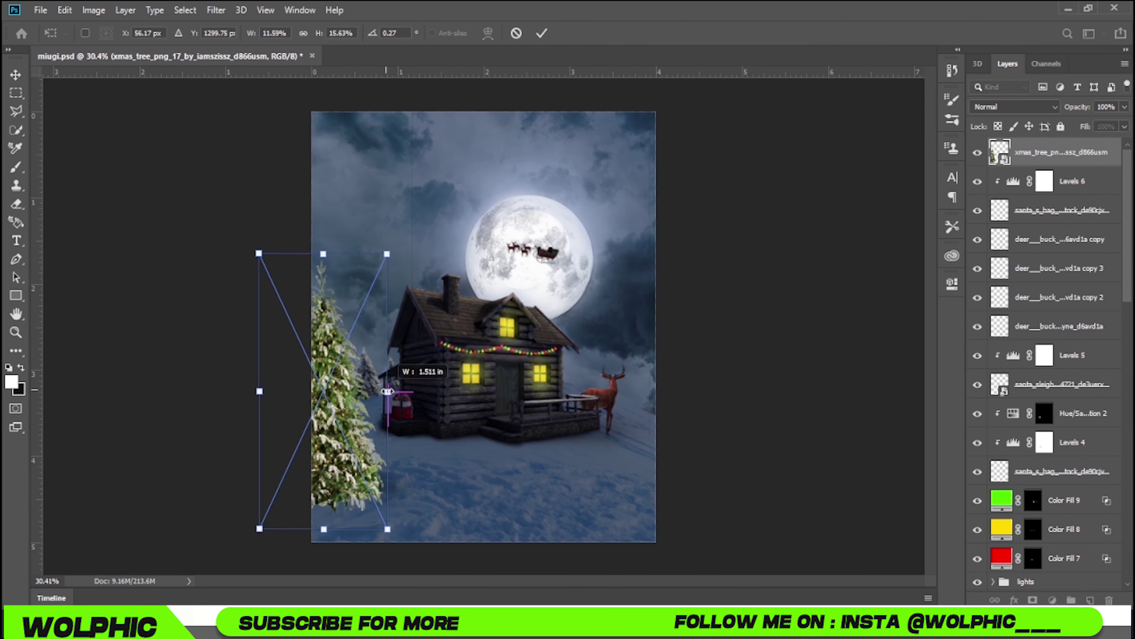
{"action": "left_click_drag", "start_coordinate": [329, 320], "coordinate": [330, 234]}
{"action": "key", "text": "ctrl+t"}
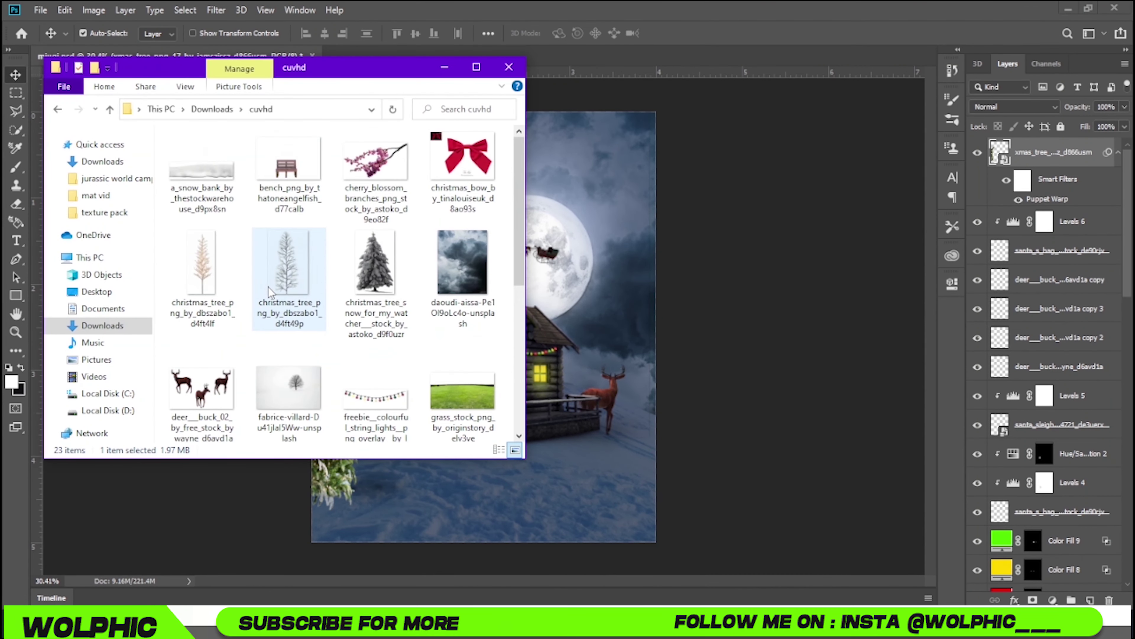
Lasso a freehand trunk shape beneath the leaning tree at the bottom-left
{"action": "left_click", "coordinate": [639, 410]}
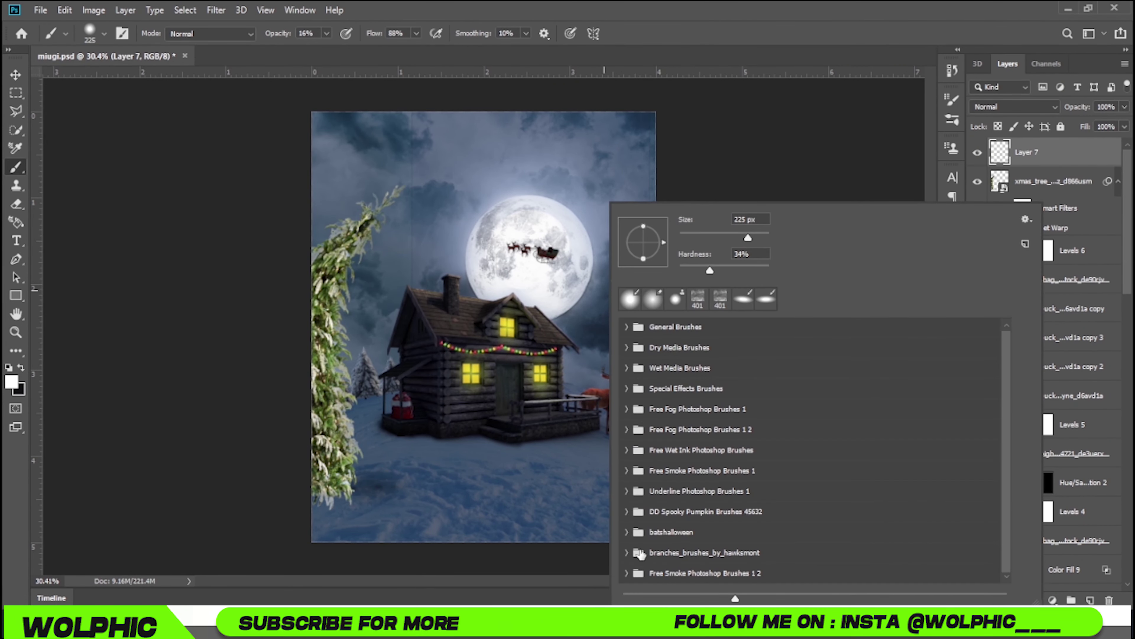
{"action": "right_click", "coordinate": [16, 167]}
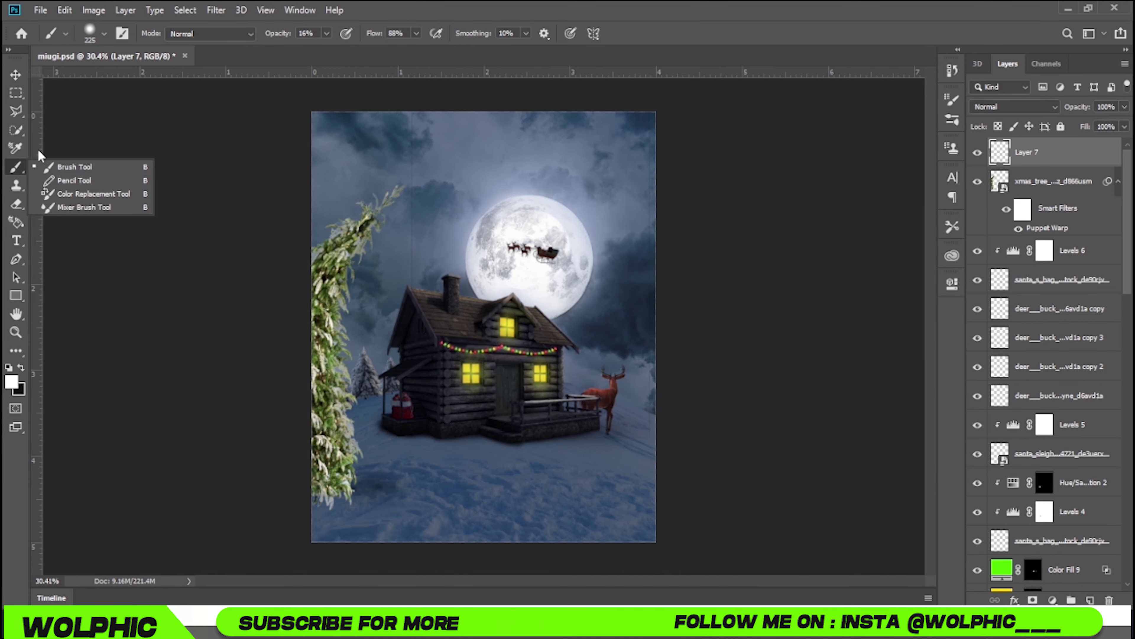
{"action": "left_click", "coordinate": [16, 111]}
{"action": "left_click_drag", "start_coordinate": [1088, 209], "coordinate": [1088, 220]}
{"action": "scroll", "coordinate": [324, 422], "scroll_direction": "down", "scroll_amount": 2}
{"action": "left_click", "coordinate": [329, 376]}
Fill the trunk selection with a Solid Color layer set to #170e06
{"action": "left_click", "coordinate": [1053, 600]}
{"action": "left_click", "coordinate": [1042, 357]}
{"action": "left_click", "coordinate": [800, 233]}
{"action": "type", "text": "170e06"}
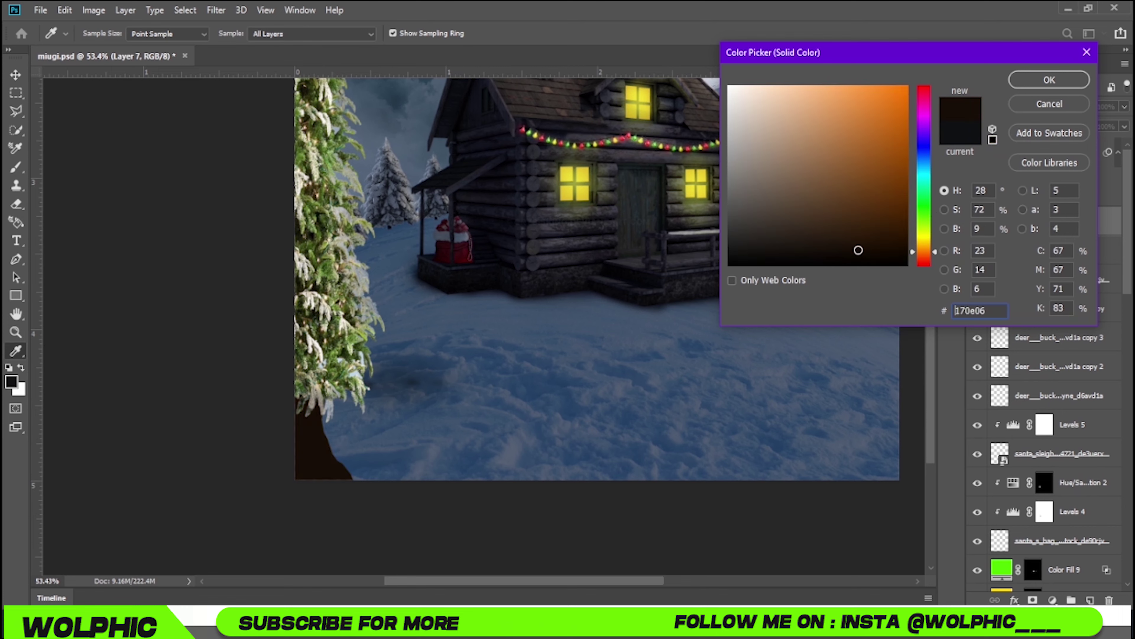
{"action": "key", "text": "Return"}
Switch to the Eraser to tidy the trunk's edges
{"action": "scroll", "coordinate": [324, 446], "scroll_direction": "up", "scroll_amount": 5}
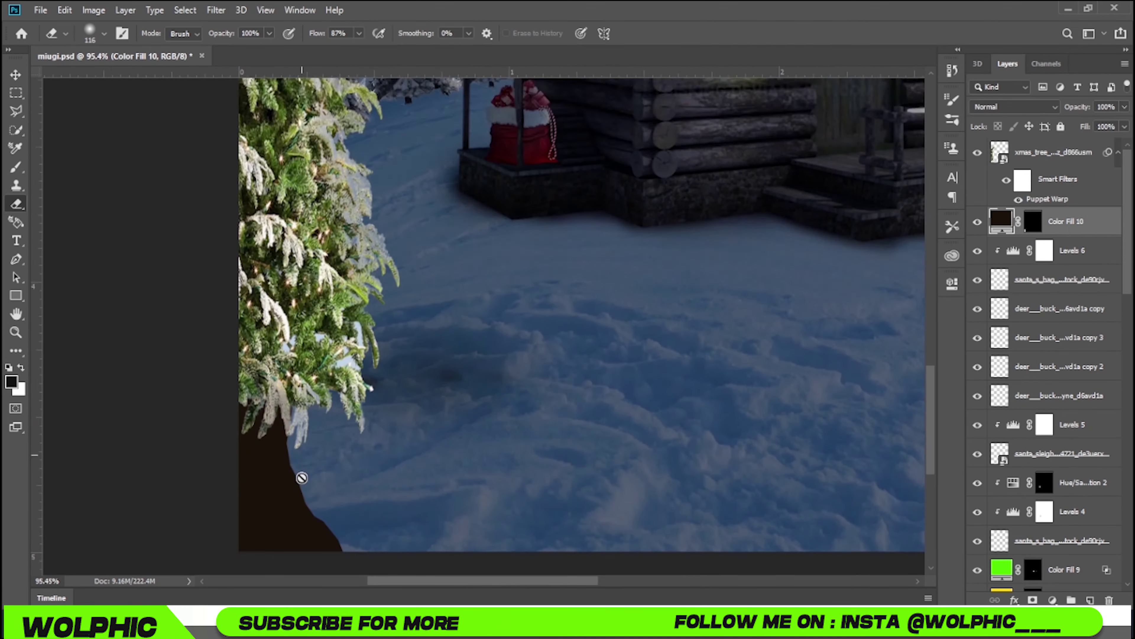
{"action": "key", "text": "e"}
{"action": "key", "text": "Escape"}
{"action": "scroll", "coordinate": [434, 439], "scroll_direction": "down", "scroll_amount": 2}
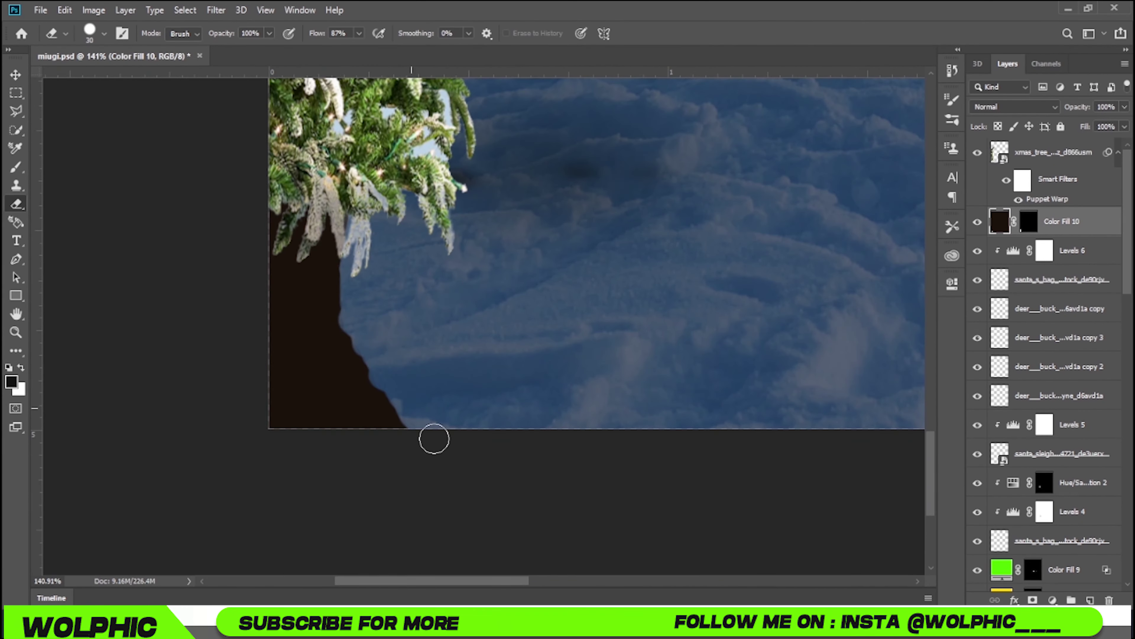
{"action": "scroll", "coordinate": [272, 207], "scroll_direction": "down", "scroll_amount": 5}
Merge the trunk fill into the tree and add a clipped Levels layer darkening its highlights
{"action": "right_click", "coordinate": [1062, 221]}
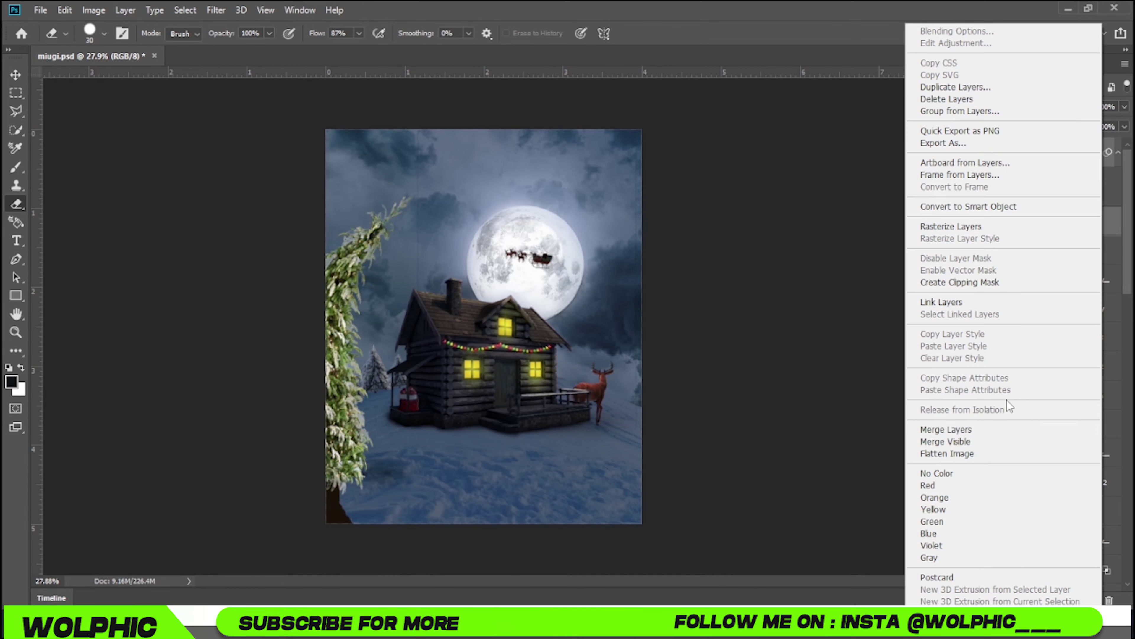
{"action": "left_click", "coordinate": [1014, 99]}
{"action": "left_click", "coordinate": [1053, 599]}
{"action": "left_click", "coordinate": [1019, 410]}
{"action": "left_click", "coordinate": [829, 511]}
{"action": "left_click_drag", "start_coordinate": [917, 465], "coordinate": [836, 465]}
{"action": "left_click", "coordinate": [911, 277]}
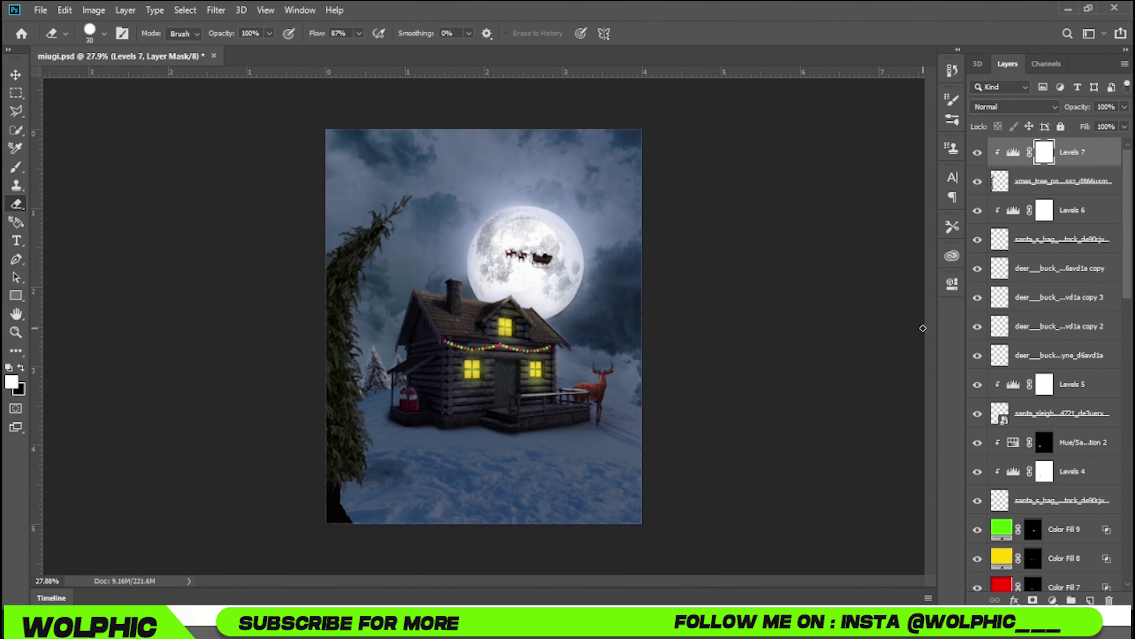
Add a clipped Hue/Saturation blue tint to the tree and compare it on and off
{"action": "left_click", "coordinate": [1053, 600]}
{"action": "left_click", "coordinate": [1023, 453]}
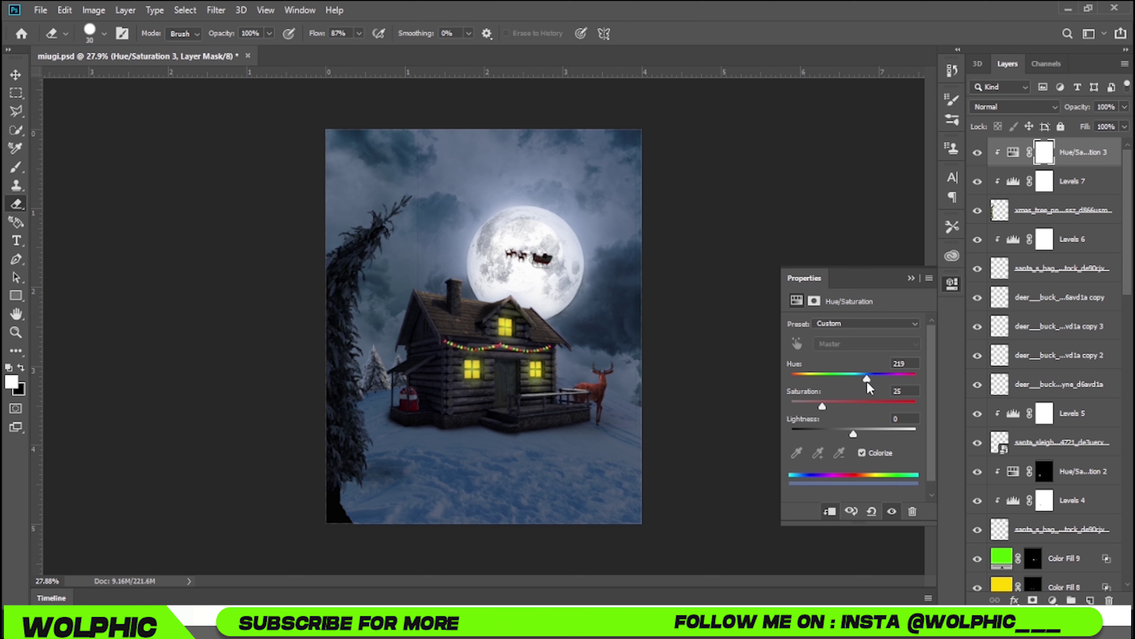
{"action": "left_click", "coordinate": [911, 277]}
{"action": "left_click", "coordinate": [1044, 181]}
{"action": "scroll", "coordinate": [407, 199], "scroll_direction": "up", "scroll_amount": 5}
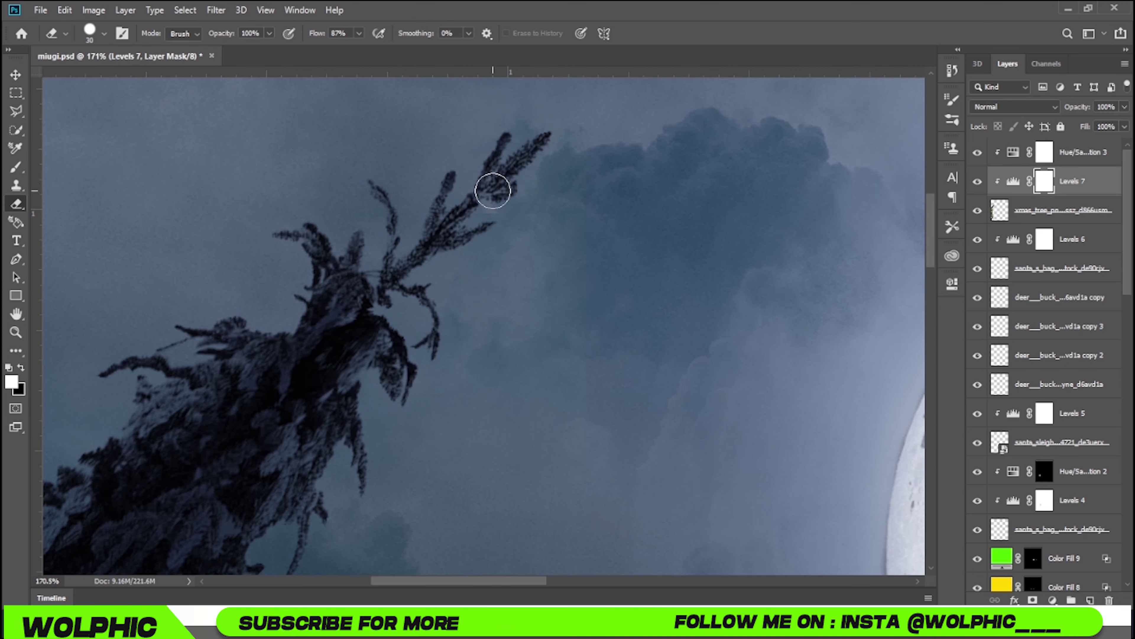
{"action": "left_click", "coordinate": [977, 152]}
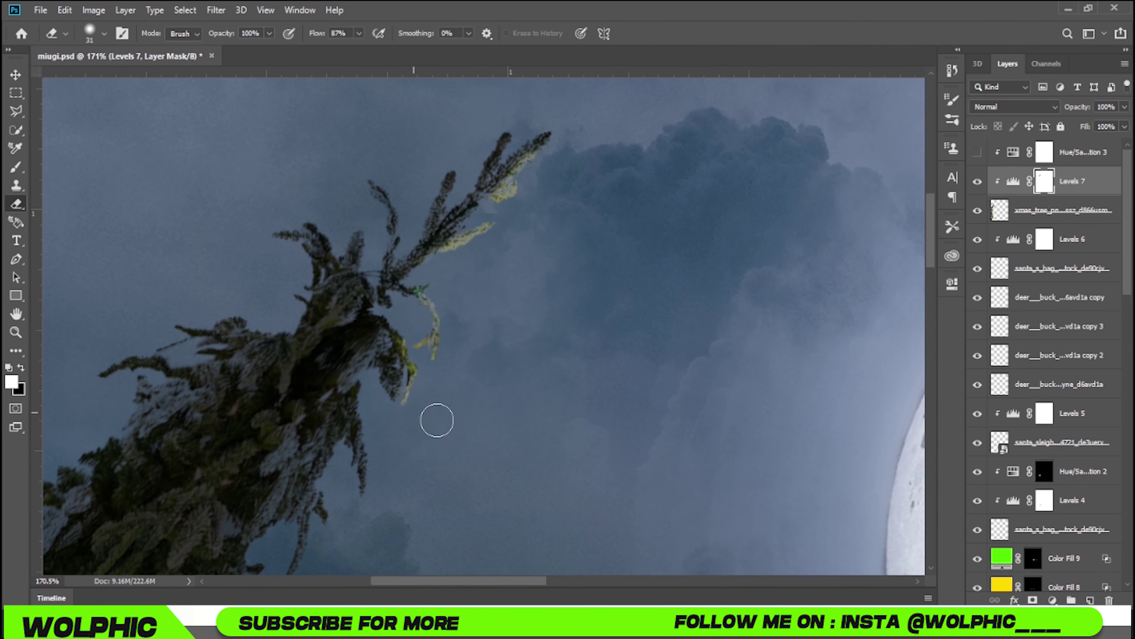
Paint the tree's adjustment masks with a soft brush, then open Camera Raw on the merged copy
{"action": "scroll", "coordinate": [436, 420], "scroll_direction": "down", "scroll_amount": 2}
{"action": "scroll", "coordinate": [311, 455], "scroll_direction": "down", "scroll_amount": 3}
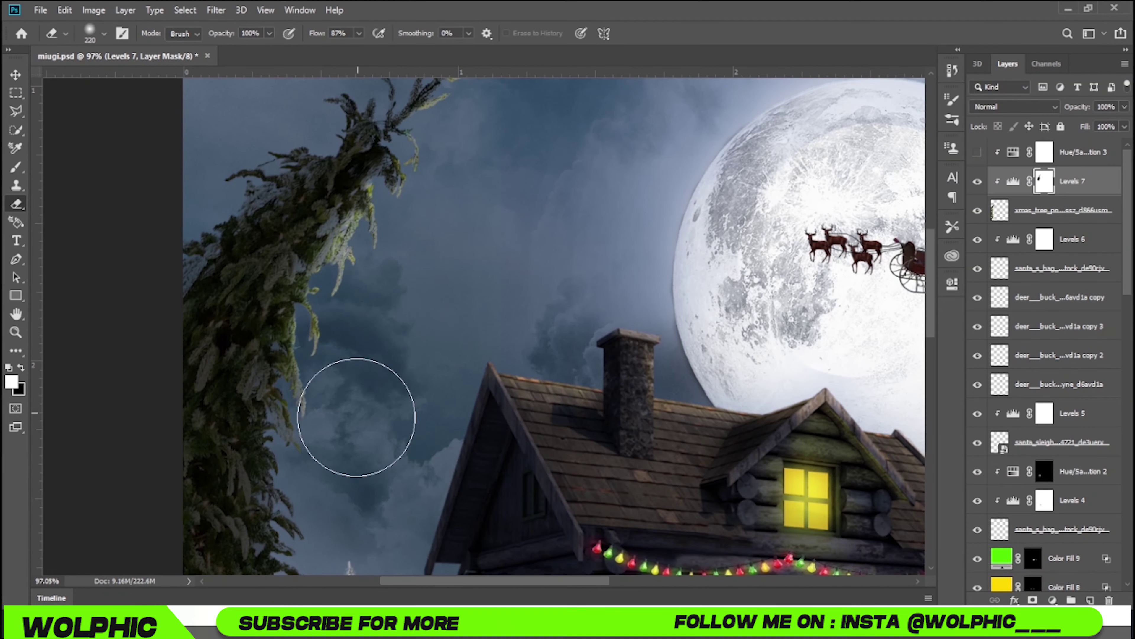
{"action": "scroll", "coordinate": [290, 413], "scroll_direction": "down", "scroll_amount": 2}
{"action": "scroll", "coordinate": [336, 434], "scroll_direction": "down", "scroll_amount": 3}
{"action": "scroll", "coordinate": [299, 451], "scroll_direction": "up", "scroll_amount": 1}
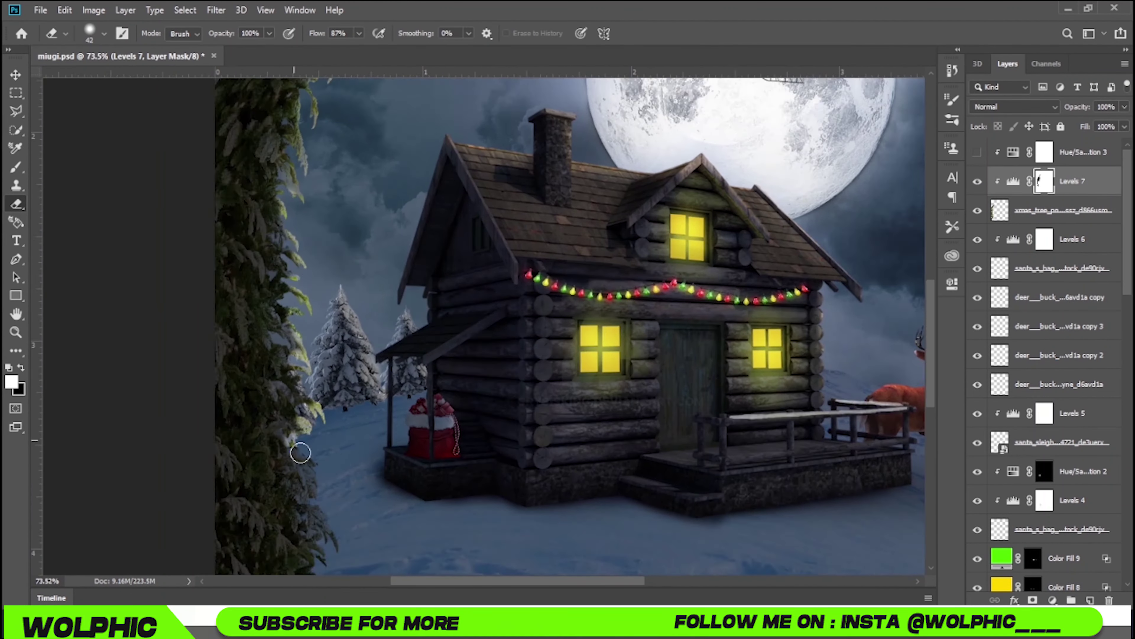
{"action": "scroll", "coordinate": [340, 434], "scroll_direction": "down", "scroll_amount": 1}
{"action": "scroll", "coordinate": [380, 419], "scroll_direction": "down", "scroll_amount": 1}
{"action": "scroll", "coordinate": [394, 270], "scroll_direction": "up", "scroll_amount": 1}
{"action": "scroll", "coordinate": [402, 313], "scroll_direction": "down", "scroll_amount": 2}
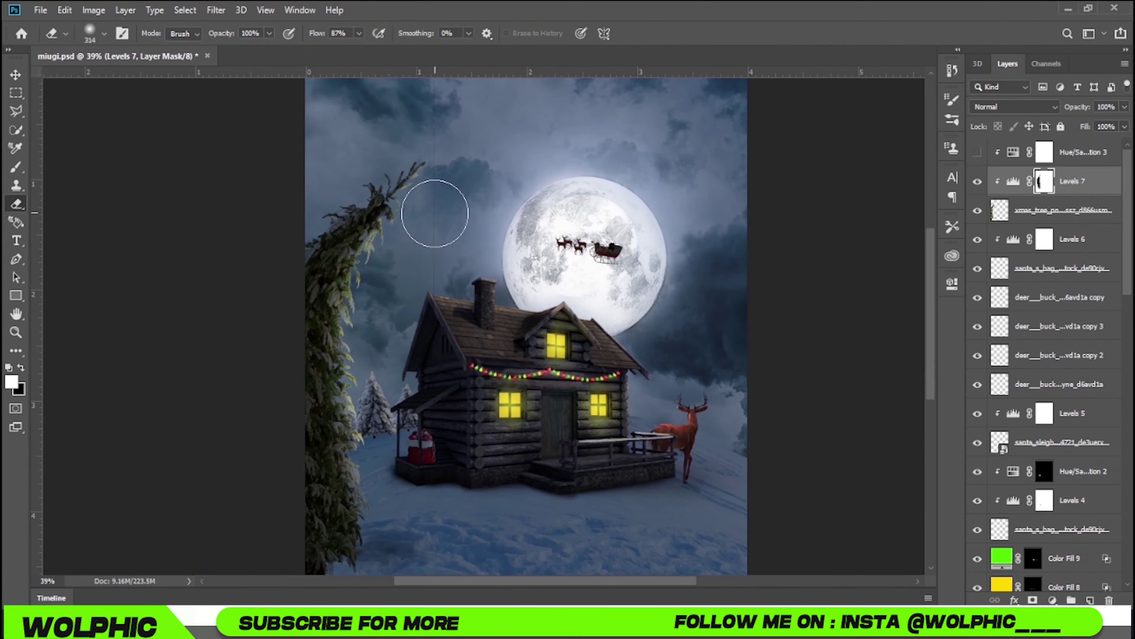
{"action": "scroll", "coordinate": [363, 329], "scroll_direction": "up", "scroll_amount": 1}
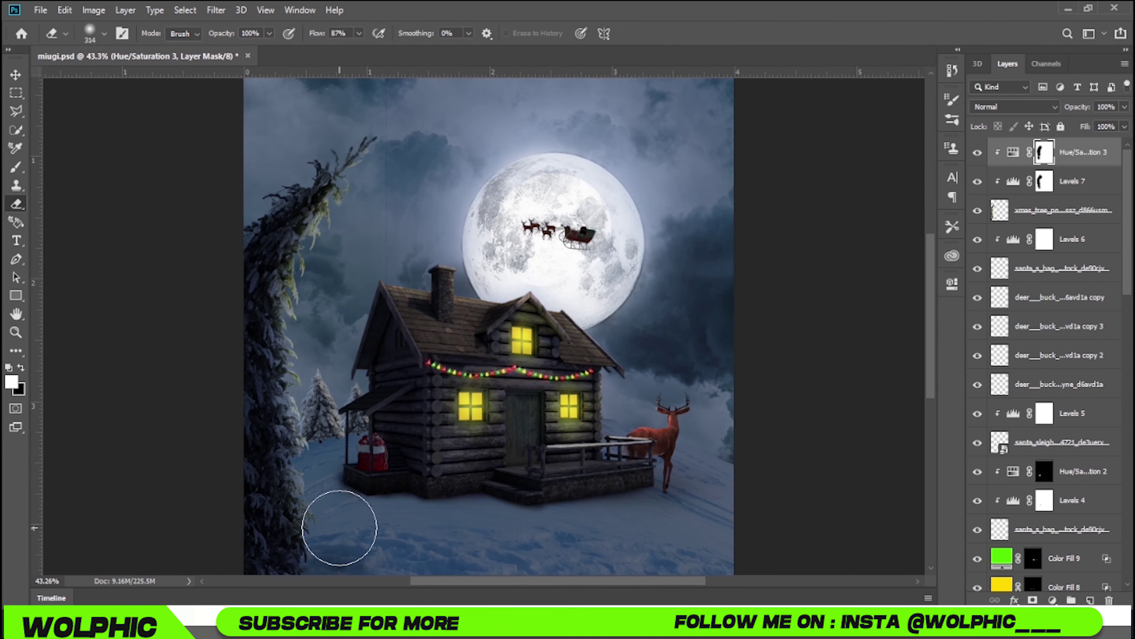
{"action": "scroll", "coordinate": [399, 323], "scroll_direction": "down", "scroll_amount": 1}
{"action": "key", "text": "b"}
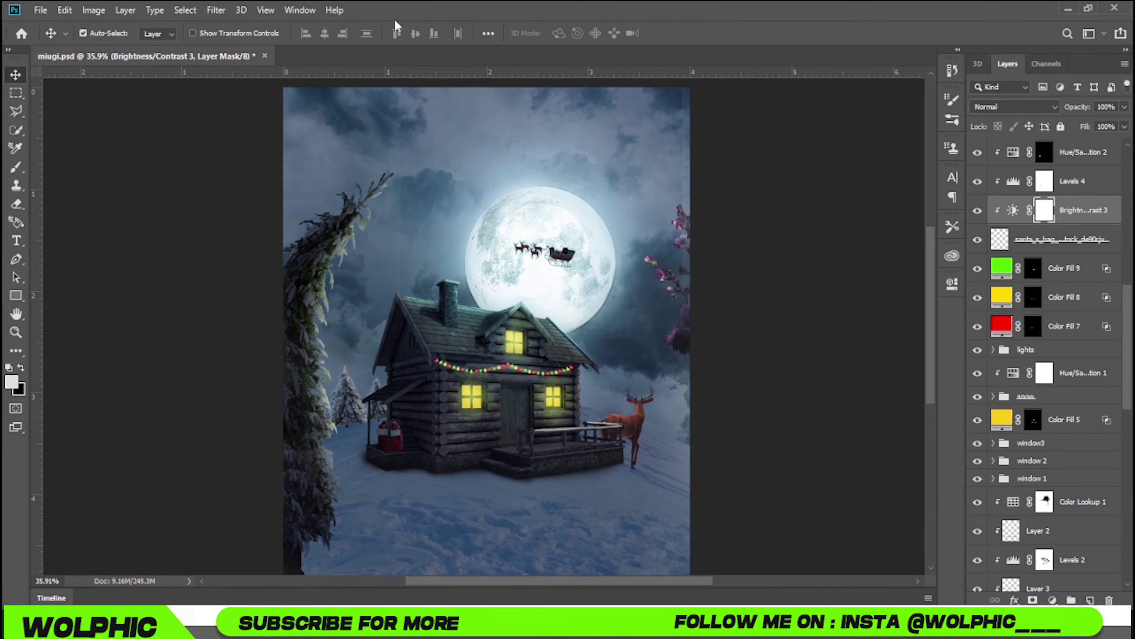
{"action": "key", "text": "ctrl+shift+a"}
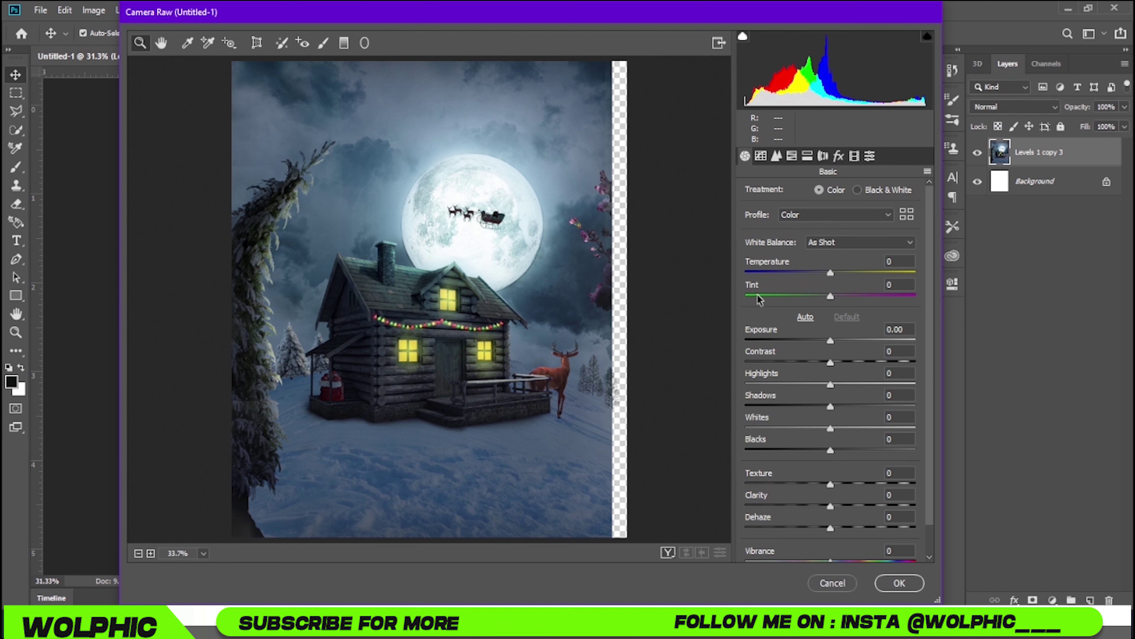
Set Basic sliders: warm temperature, tint -5, exposure +0.10, brighter highlights, deeper shadows, less texture
{"action": "left_click_drag", "start_coordinate": [830, 273], "coordinate": [812, 273]}
{"action": "key", "text": "Up"}
{"action": "key", "text": "Up"}
{"action": "key", "text": "Up"}
{"action": "key", "text": "Tab"}
{"action": "key", "text": "Up"}
{"action": "key", "text": "Up"}
{"action": "key", "text": "Up"}
{"action": "key", "text": "Tab"}
{"action": "key", "text": "Up"}
{"action": "key", "text": "Up"}
{"action": "mouse_move", "coordinate": [830, 362]}
{"action": "left_mouse_down"}
{"action": "mouse_move", "coordinate": [841, 384]}
{"action": "mouse_move", "coordinate": [810, 404]}
{"action": "left_mouse_up"}
{"action": "mouse_move", "coordinate": [830, 428]}
{"action": "left_mouse_down"}
{"action": "mouse_move", "coordinate": [884, 452]}
{"action": "mouse_move", "coordinate": [842, 472]}
{"action": "mouse_move", "coordinate": [822, 528]}
{"action": "left_mouse_up"}
{"action": "scroll", "coordinate": [832, 425], "scroll_direction": "down", "scroll_amount": 2}
{"action": "key", "text": "Down"}
{"action": "key", "text": "Down"}
{"action": "key", "text": "ctrl+plus"}
{"action": "key", "text": "ctrl+0"}
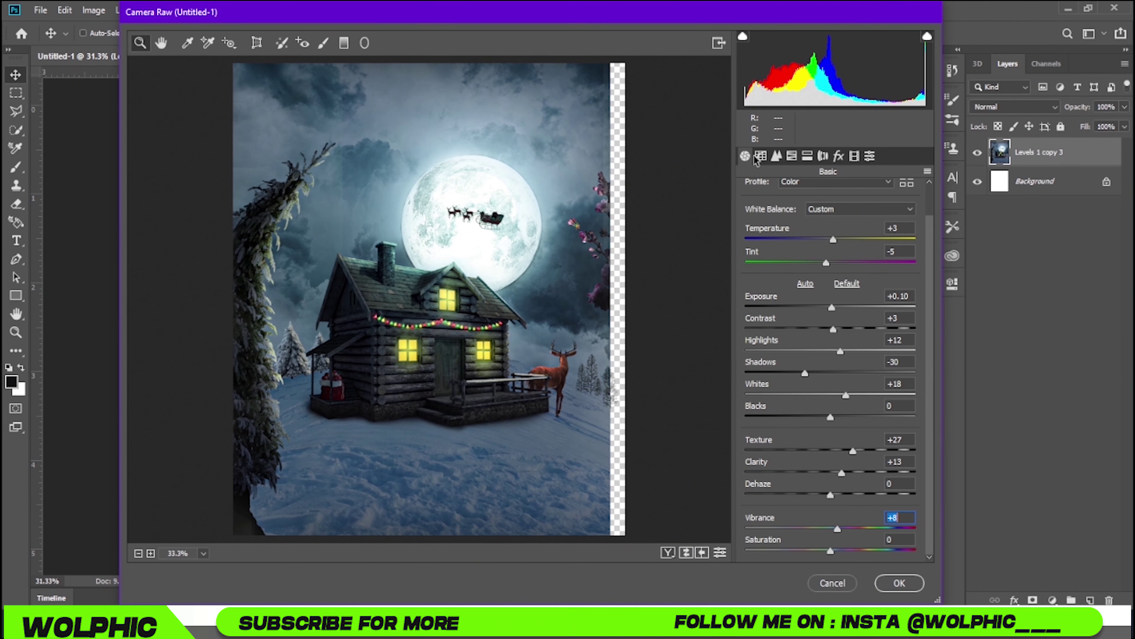
In HSL Luminance, brighten Reds, lower Yellows and raise Greens
{"action": "key", "text": "ctrl+alt+2"}
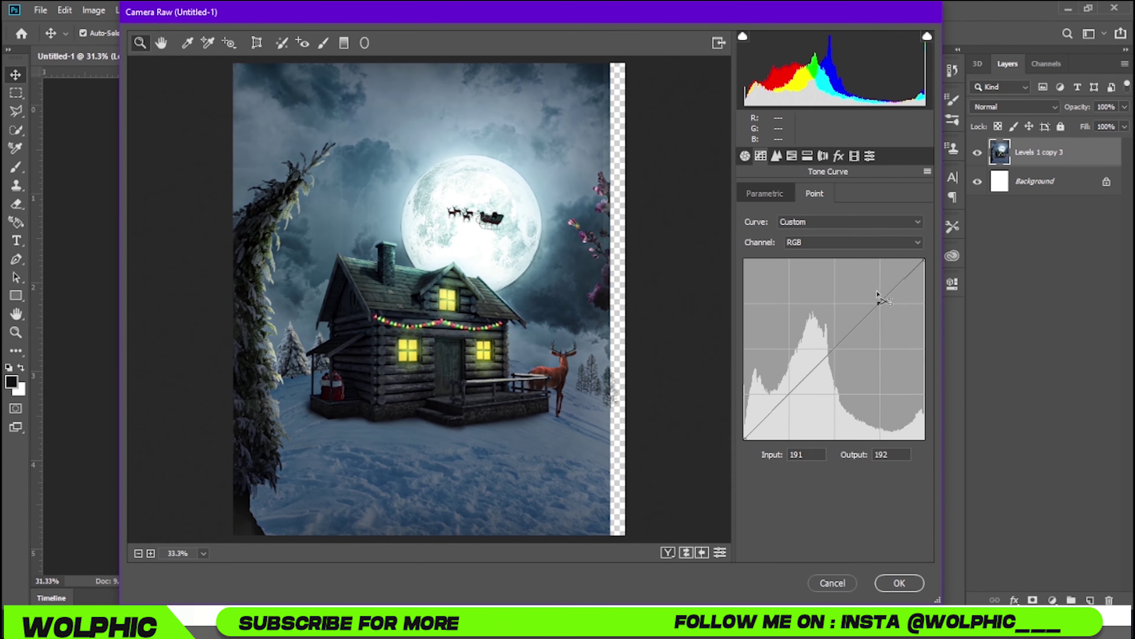
{"action": "key", "text": "ctrl+alt+3"}
{"action": "left_click", "coordinate": [791, 156]}
{"action": "left_click_drag", "start_coordinate": [834, 245], "coordinate": [893, 246]}
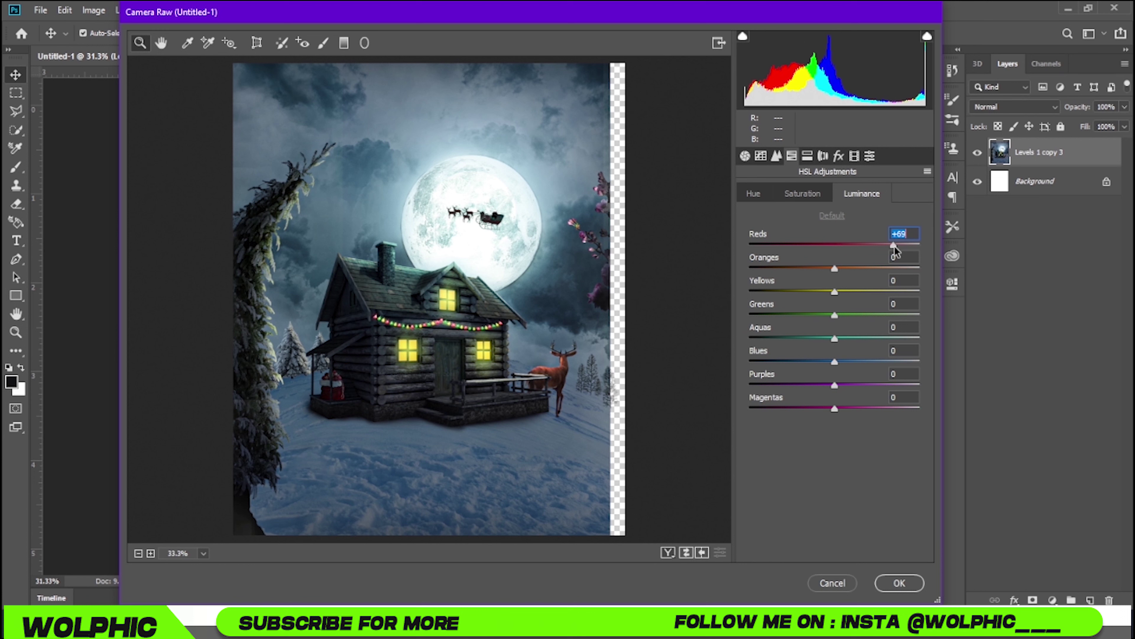
{"action": "mouse_move", "coordinate": [877, 293]}
{"action": "left_mouse_down"}
{"action": "mouse_move", "coordinate": [858, 291]}
{"action": "mouse_move", "coordinate": [858, 315]}
{"action": "left_mouse_up"}
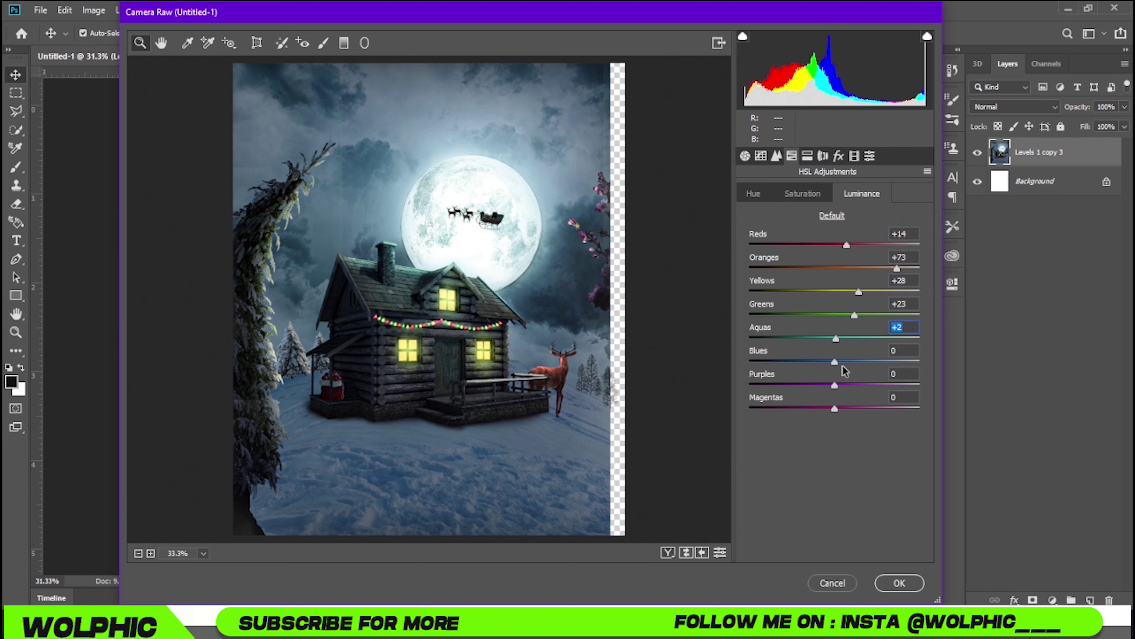
Shift the split-toning balance to +48 and bring up Lens Corrections
{"action": "key", "text": "ctrl+alt+5"}
{"action": "left_click_drag", "start_coordinate": [835, 275], "coordinate": [876, 275]}
{"action": "left_click", "coordinate": [823, 156]}
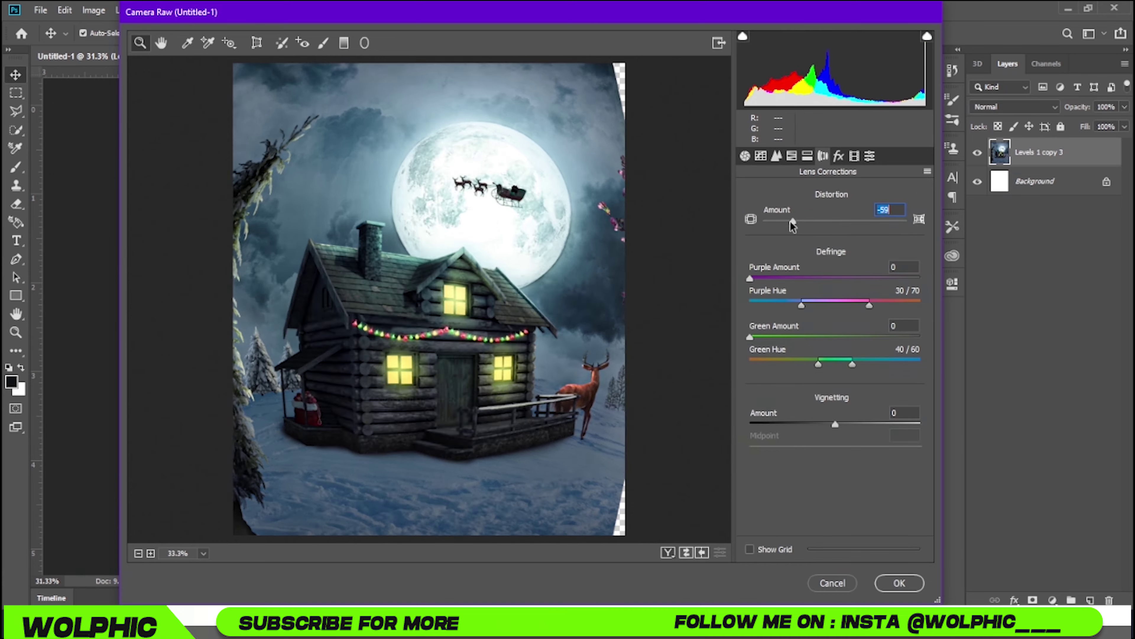